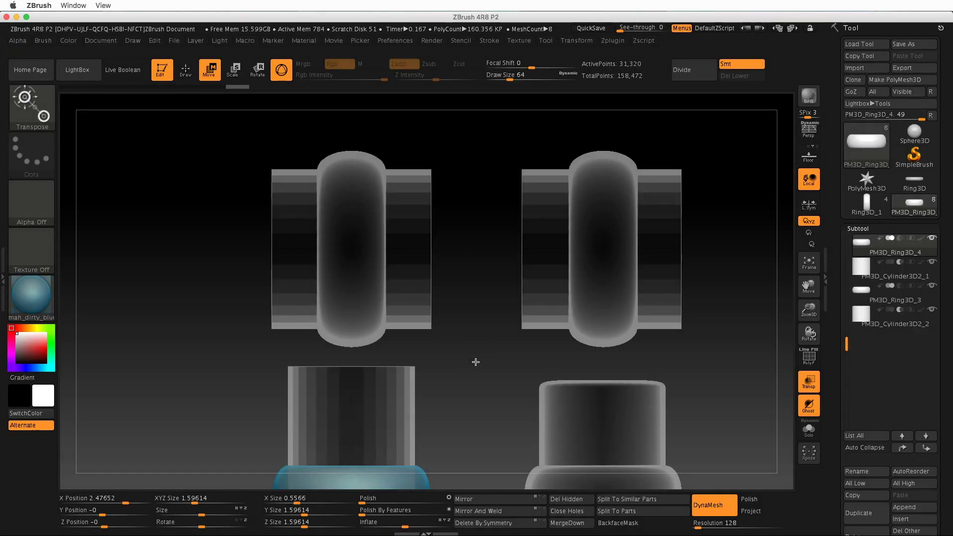
Step: Merge the PM3D_Ring3D_1 subtool down with the low-poly cylinder PM3D_Cylinder3D1 and accept the non-undoable operation
{"action": "mouse_move", "coordinate": [474, 362]}
{"action": "left_mouse_down"}
{"action": "mouse_move", "coordinate": [489, 366]}
{"action": "mouse_move", "coordinate": [466, 375]}
{"action": "left_mouse_up"}
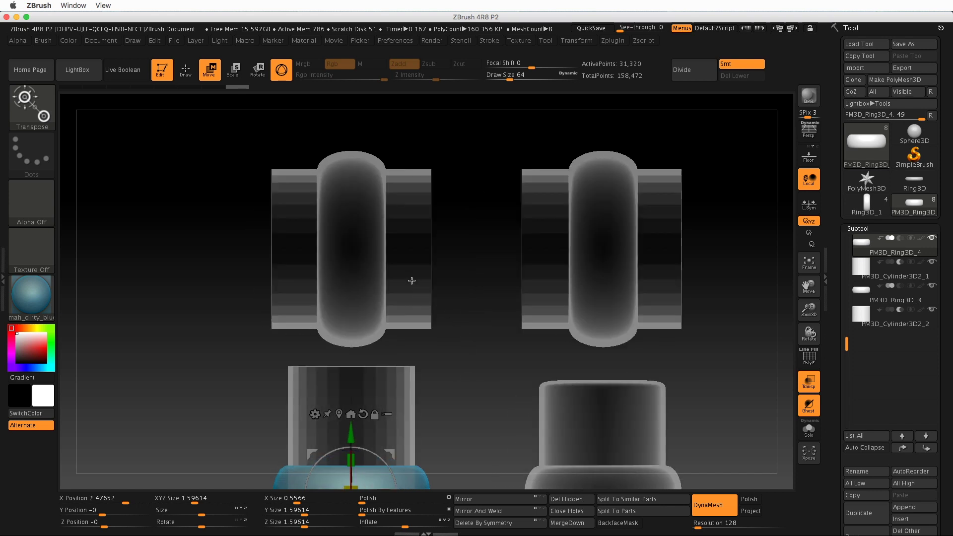
{"action": "left_click", "coordinate": [356, 283], "text": "alt"}
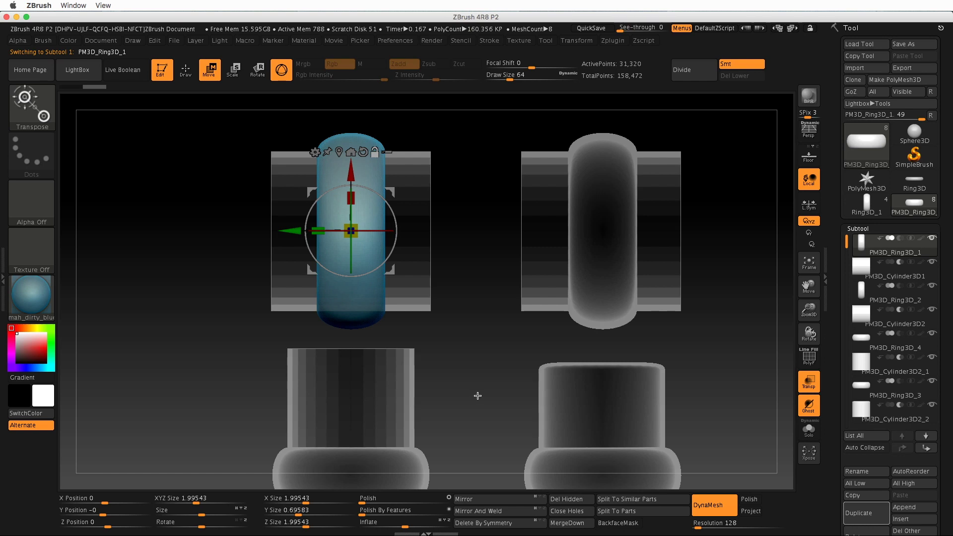
{"action": "left_click_drag", "start_coordinate": [454, 329], "coordinate": [617, 365]}
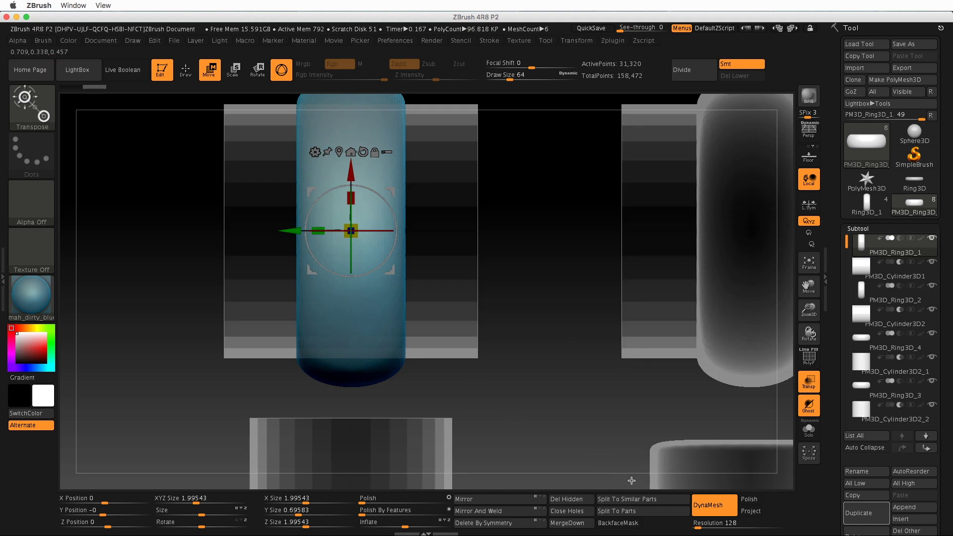
{"action": "left_click_drag", "start_coordinate": [499, 393], "coordinate": [489, 385], "text": "alt"}
{"action": "left_click_drag", "start_coordinate": [512, 329], "coordinate": [518, 351], "text": "alt"}
{"action": "left_click_drag", "start_coordinate": [439, 246], "coordinate": [516, 293]}
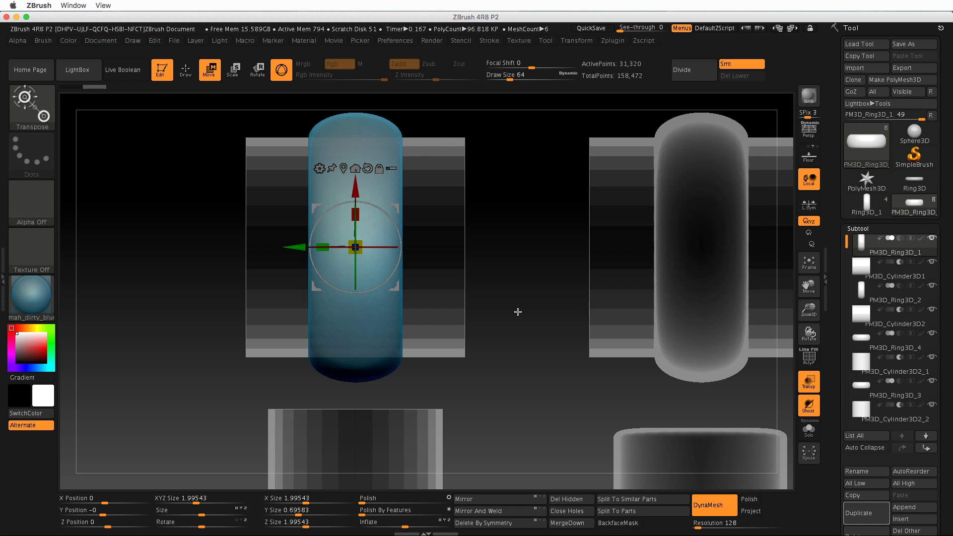
{"action": "left_click", "coordinate": [913, 276]}
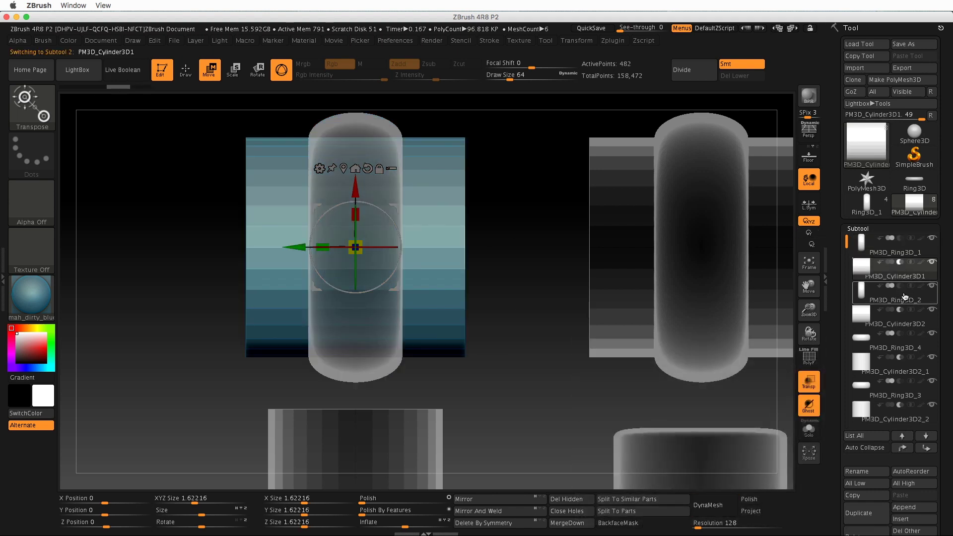
{"action": "left_click", "coordinate": [901, 252]}
{"action": "scroll", "coordinate": [943, 327], "scroll_direction": "down", "scroll_amount": 4}
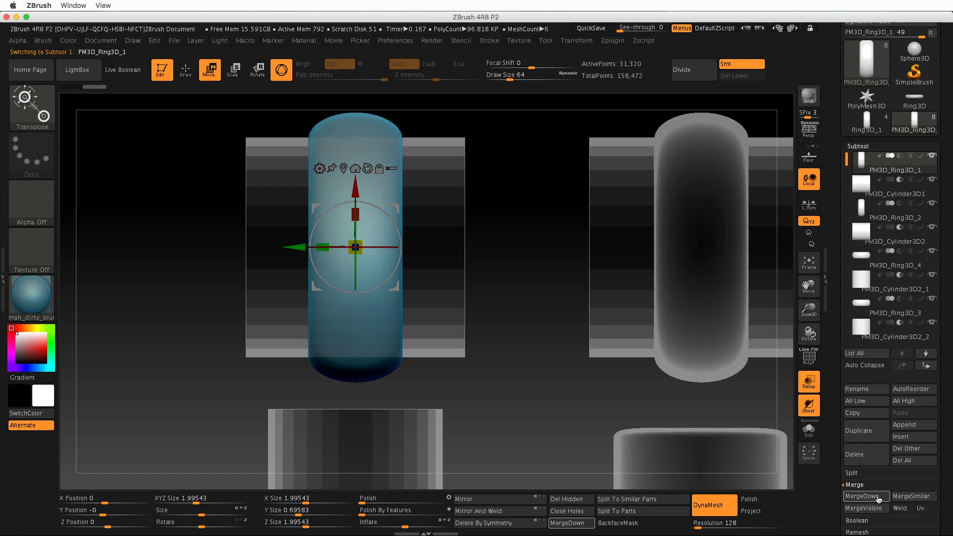
{"action": "left_click", "coordinate": [874, 497]}
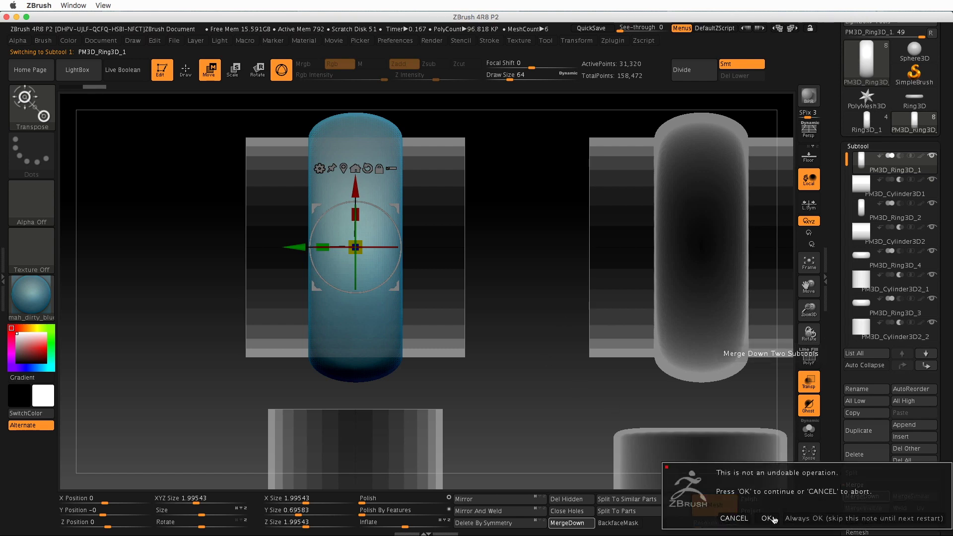
{"action": "left_click", "coordinate": [767, 518]}
Step: Re-DynaMesh the merged PM3D_Ring3D_1 at resolution 128 to subtract the cylinder from the ring, and inspect the hole
{"action": "key", "text": "ctrl"}
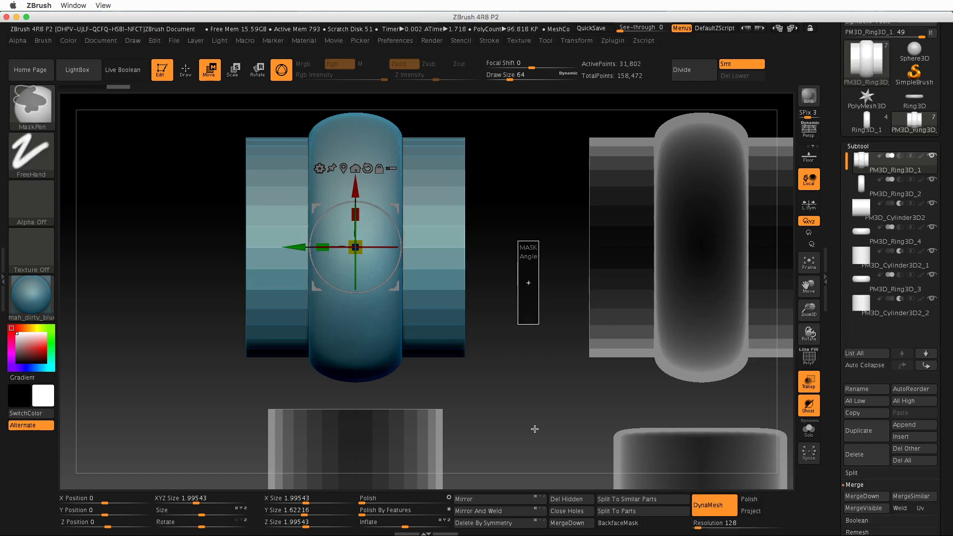
{"action": "mouse_move", "coordinate": [527, 382]}
{"action": "left_mouse_down"}
{"action": "mouse_move", "coordinate": [525, 368]}
{"action": "mouse_move", "coordinate": [499, 399]}
{"action": "mouse_move", "coordinate": [538, 417]}
{"action": "mouse_move", "coordinate": [543, 400]}
{"action": "left_mouse_up"}
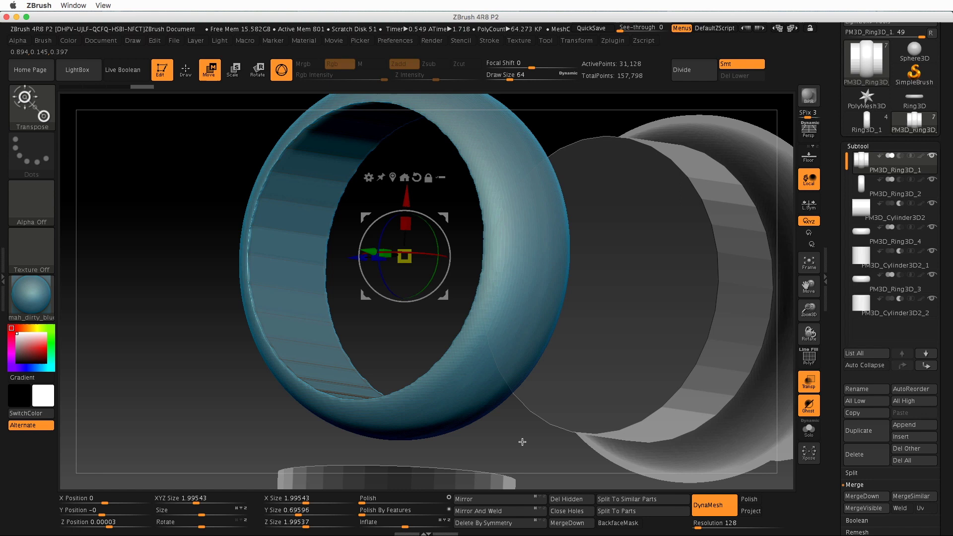
{"action": "left_click_drag", "start_coordinate": [522, 442], "coordinate": [491, 387]}
{"action": "left_click_drag", "start_coordinate": [504, 351], "coordinate": [360, 348], "text": "alt"}
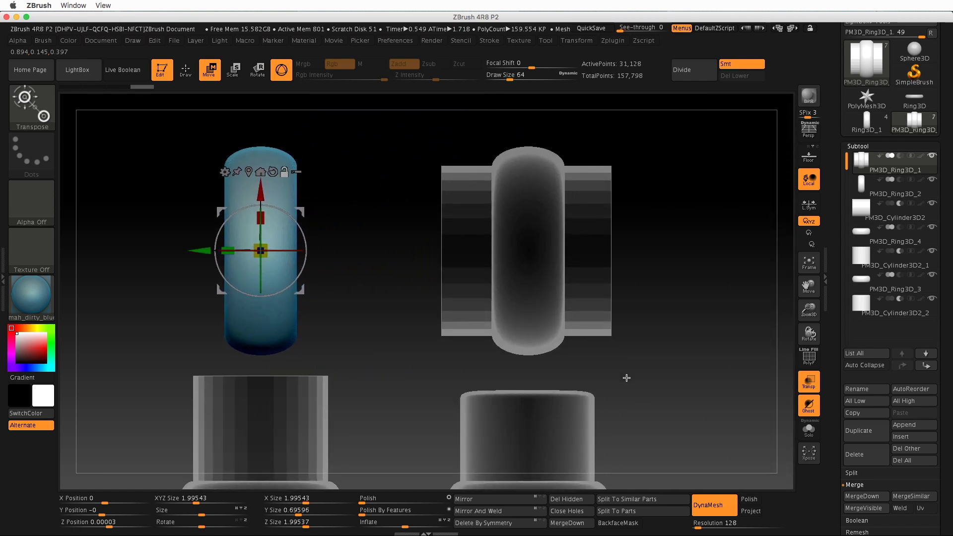
Step: Subdivide the cylinder PM3D_Cylinder3D2 three times to smooth its faceted sides
{"action": "left_click", "coordinate": [598, 300], "text": "alt"}
{"action": "left_click_drag", "start_coordinate": [648, 357], "coordinate": [681, 383]}
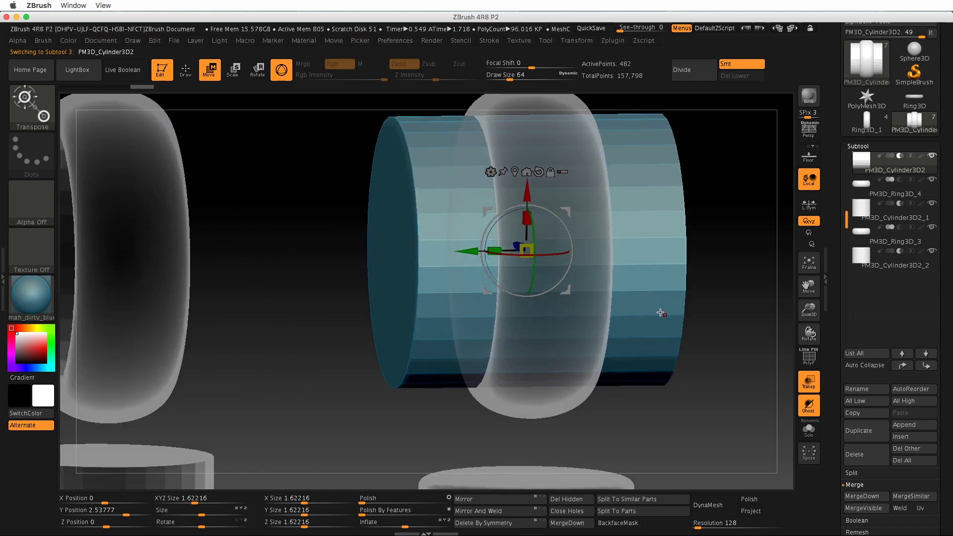
{"action": "key", "text": "ctrl+d"}
{"action": "key", "text": "ctrl+d"}
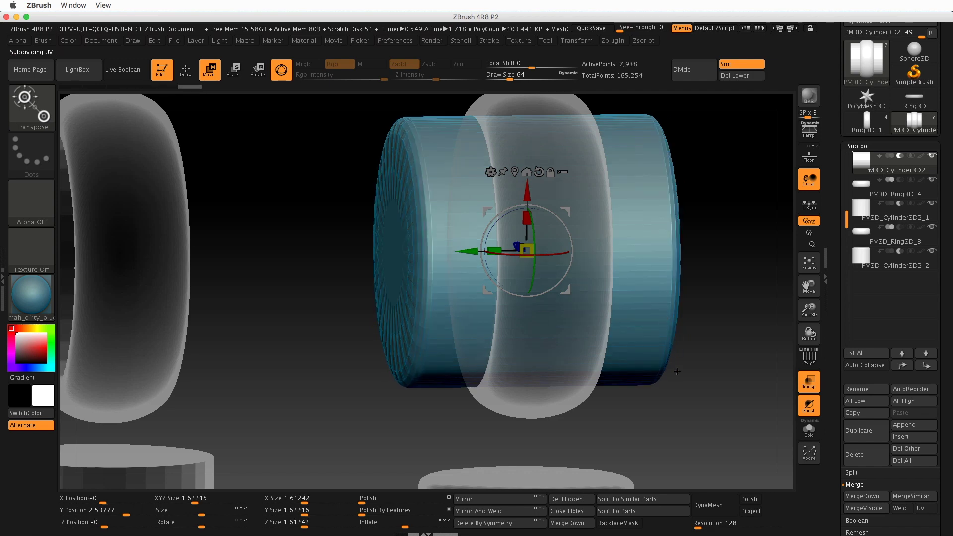
{"action": "key", "text": "ctrl"}
{"action": "key", "text": "ctrl+d"}
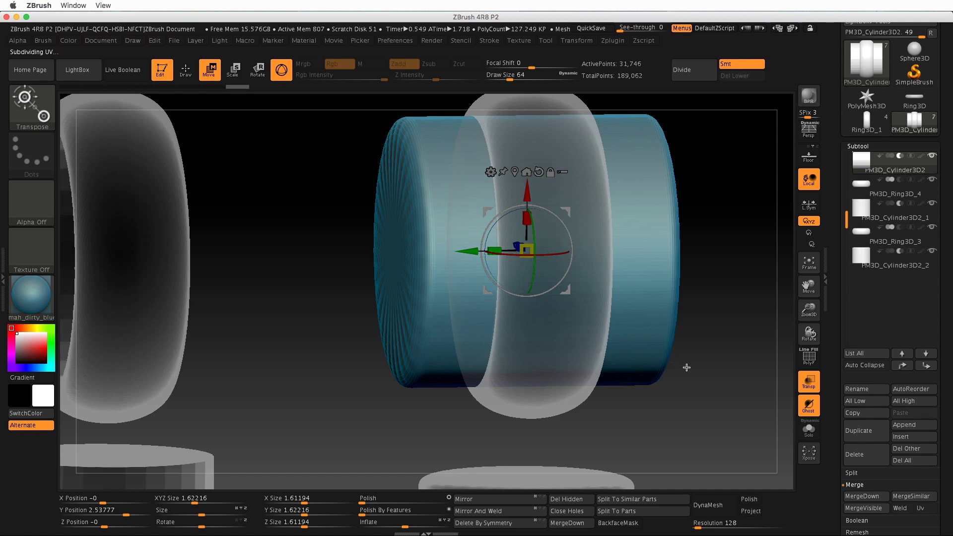
{"action": "left_click_drag", "start_coordinate": [687, 367], "coordinate": [729, 336]}
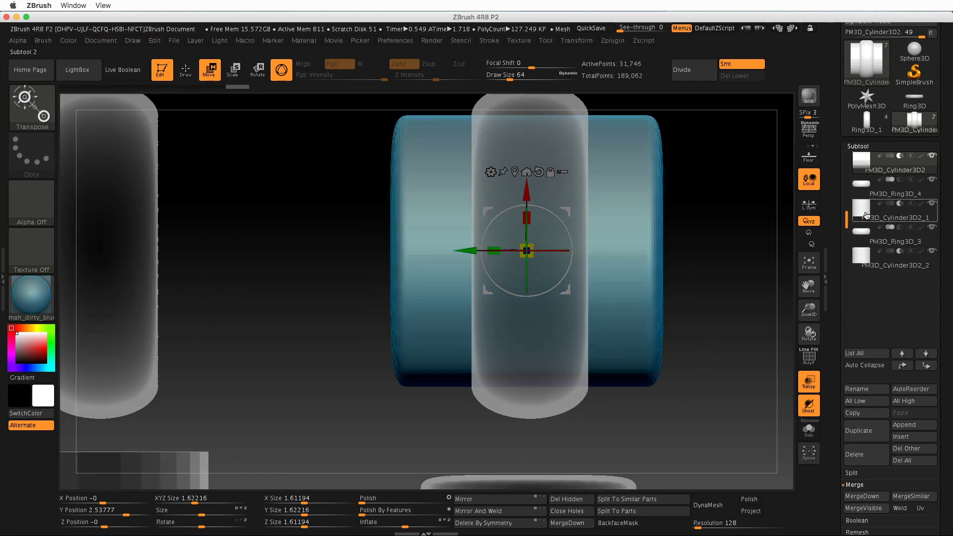
Step: Merge the PM3D_Ring3D_2 subtool down with the smoothed cylinder PM3D_Cylinder3D2
{"action": "left_click_drag", "start_coordinate": [846, 220], "coordinate": [847, 162]}
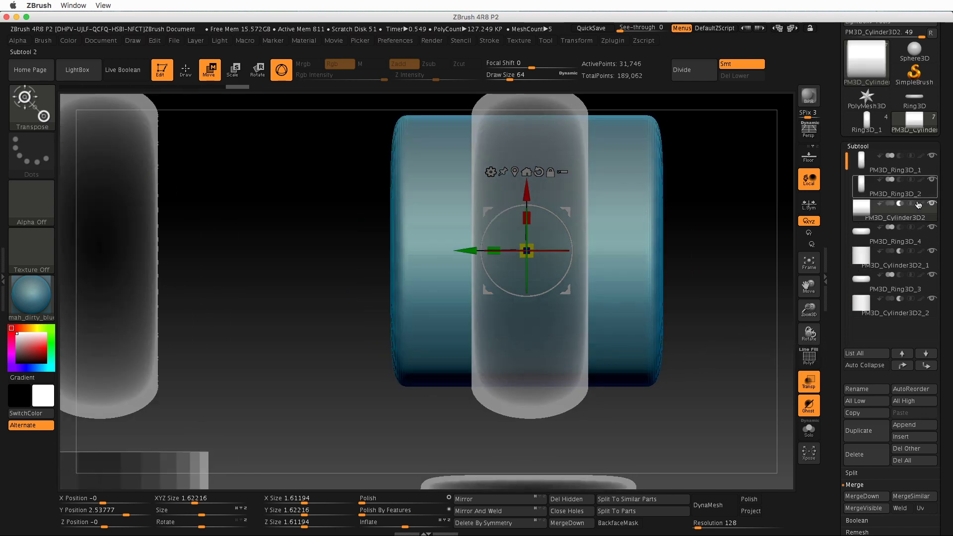
{"action": "left_click", "coordinate": [903, 193]}
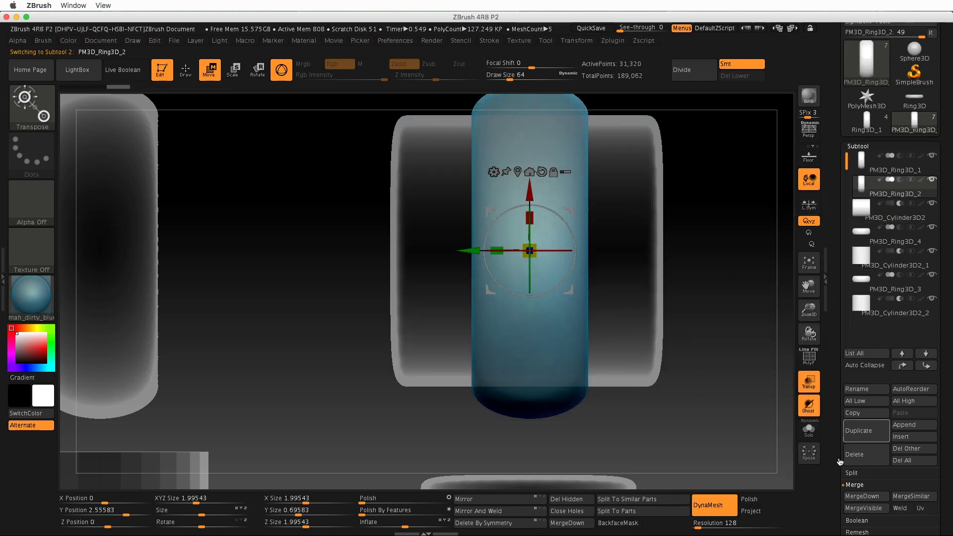
{"action": "left_click", "coordinate": [874, 498]}
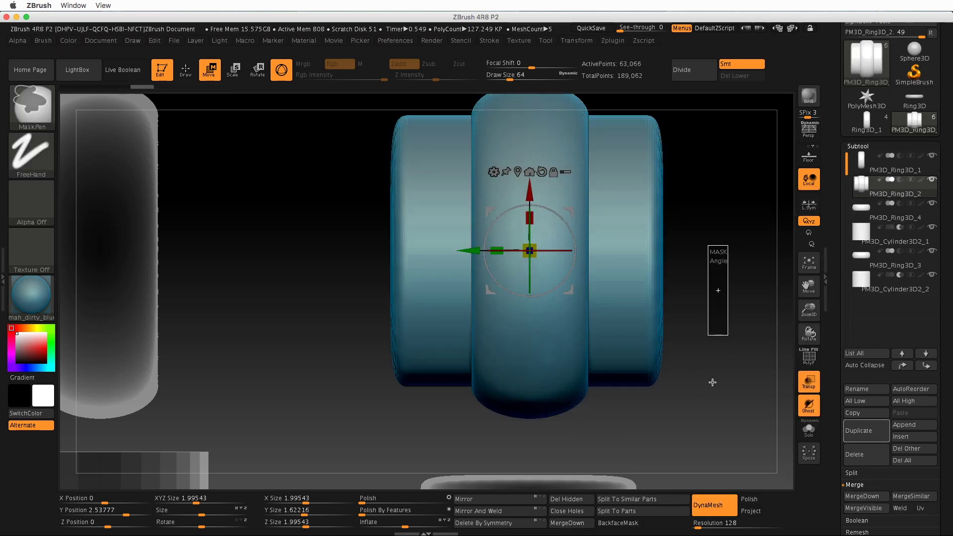
Step: Re-DynaMesh the merged PM3D_Ring3D_2 to cut the smooth cylinder out, and compare its inner surface with the first ring's
{"action": "mouse_move", "coordinate": [689, 353]}
{"action": "left_mouse_down"}
{"action": "mouse_move", "coordinate": [713, 366]}
{"action": "mouse_move", "coordinate": [705, 364]}
{"action": "left_mouse_up"}
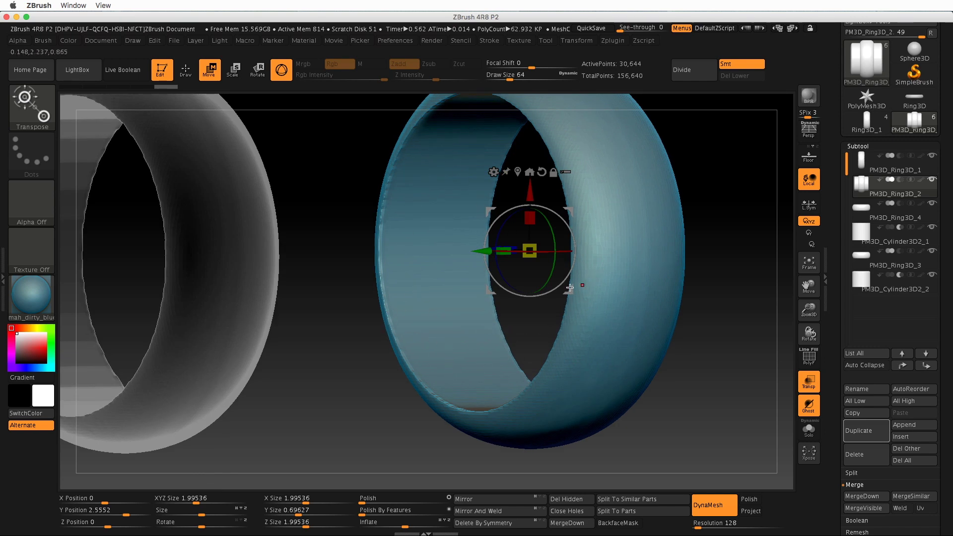
{"action": "mouse_move", "coordinate": [707, 331]}
{"action": "left_mouse_down"}
{"action": "mouse_move", "coordinate": [716, 332]}
{"action": "mouse_move", "coordinate": [693, 332]}
{"action": "left_mouse_up"}
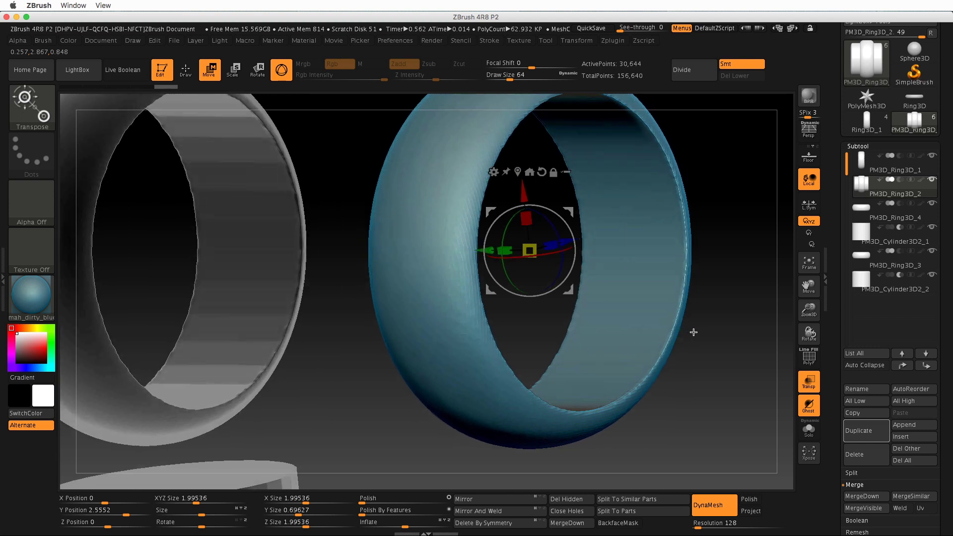
{"action": "left_click_drag", "start_coordinate": [369, 368], "coordinate": [416, 376]}
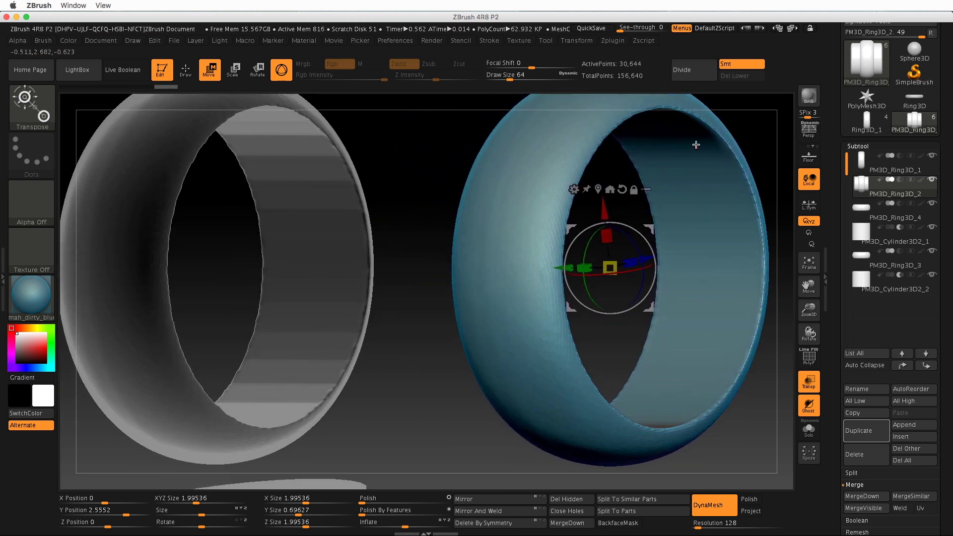
{"action": "left_click_drag", "start_coordinate": [416, 398], "coordinate": [450, 407]}
Step: Examine the wireframe of the faceted cylinder PM3D_Cylinder3D2_1 and how far it reaches into the ring below it
{"action": "left_click_drag", "start_coordinate": [432, 464], "coordinate": [505, 288], "text": "alt"}
{"action": "left_click_drag", "start_coordinate": [486, 389], "coordinate": [481, 407], "text": "alt"}
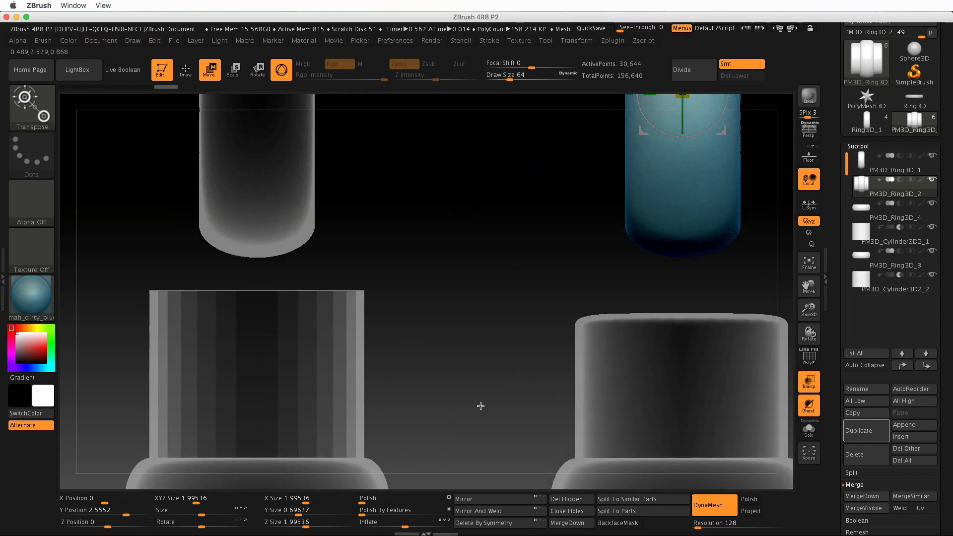
{"action": "left_click_drag", "start_coordinate": [400, 415], "coordinate": [513, 309], "text": "alt"}
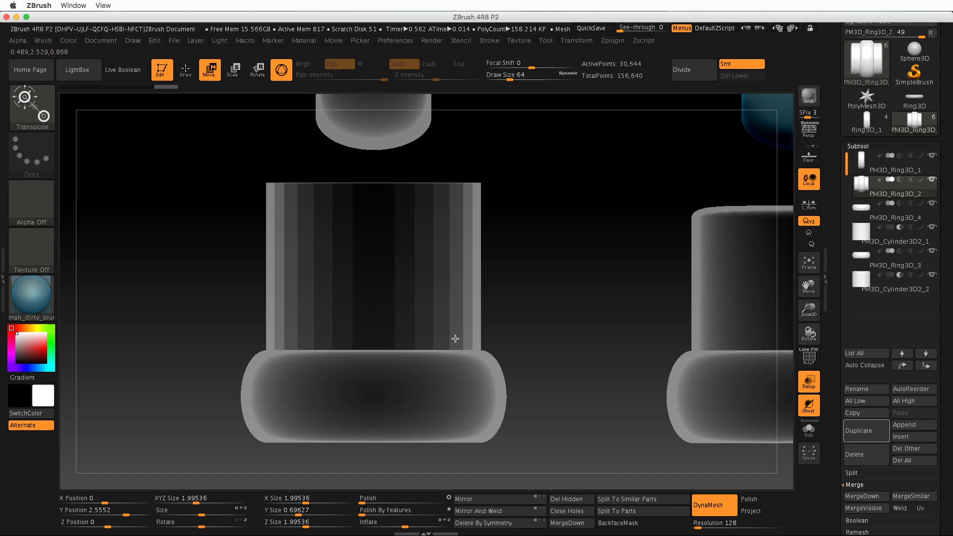
{"action": "left_click", "coordinate": [420, 278], "text": "alt"}
{"action": "left_click_drag", "start_coordinate": [547, 291], "coordinate": [546, 311]}
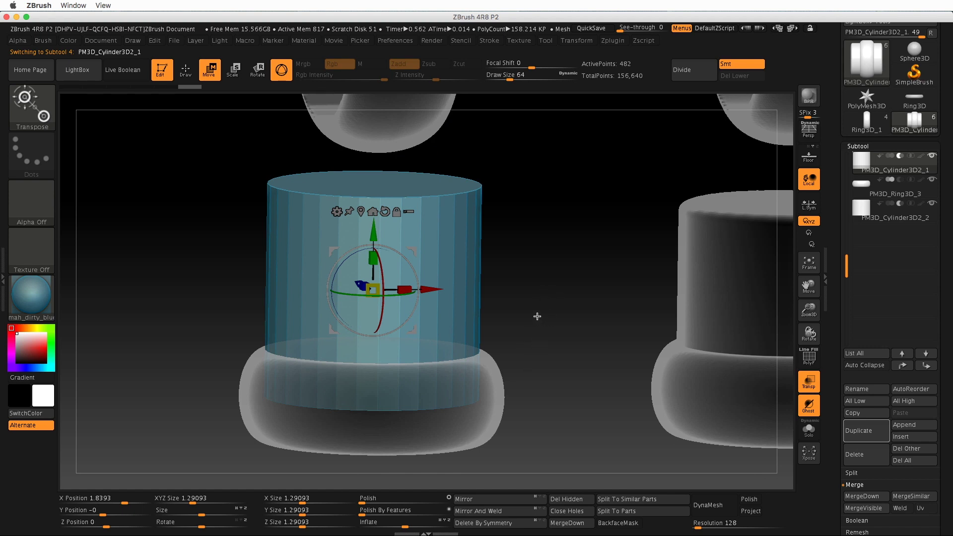
{"action": "left_click", "coordinate": [808, 367]}
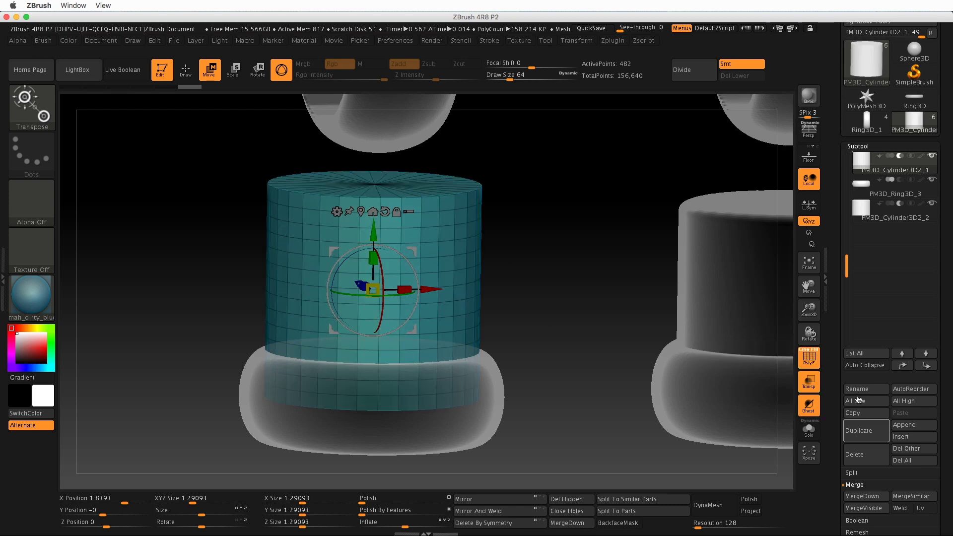
{"action": "left_click", "coordinate": [808, 358]}
{"action": "left_click_drag", "start_coordinate": [577, 396], "coordinate": [573, 370], "text": "shift"}
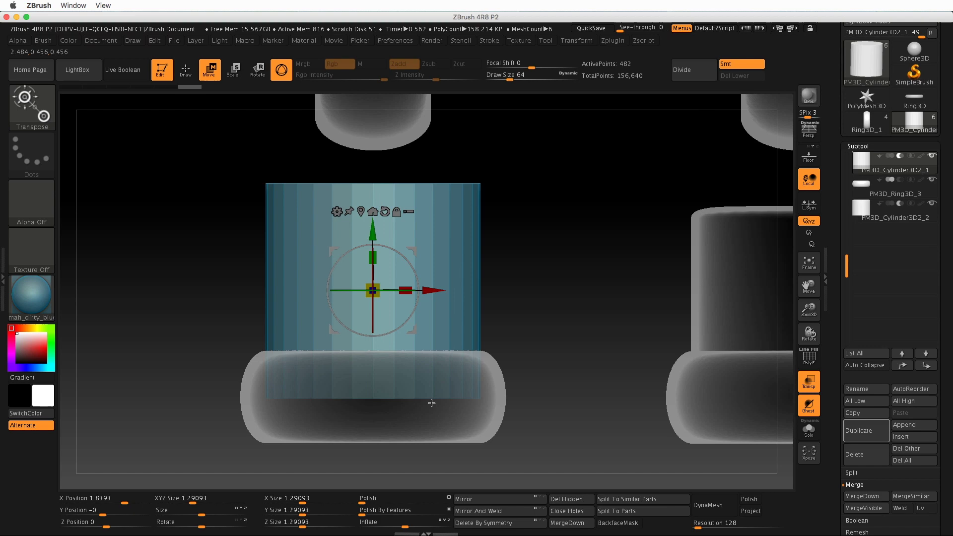
{"action": "left_click_drag", "start_coordinate": [533, 293], "coordinate": [546, 333]}
Step: Merge the PM3D_Ring3D_4 subtool down with the faceted cylinder PM3D_Cylinder3D2_1
{"action": "left_click", "coordinate": [445, 432], "text": "alt"}
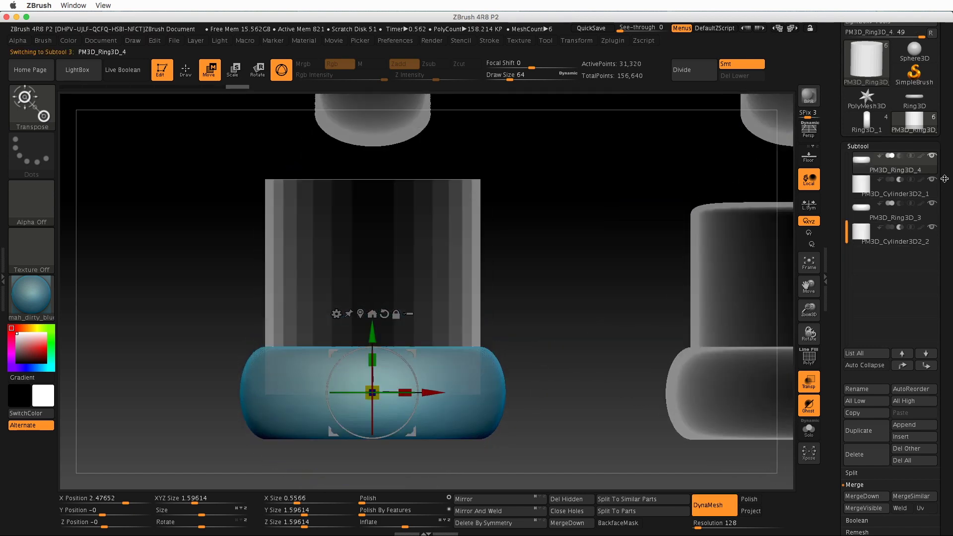
{"action": "left_click_drag", "start_coordinate": [847, 234], "coordinate": [847, 166]}
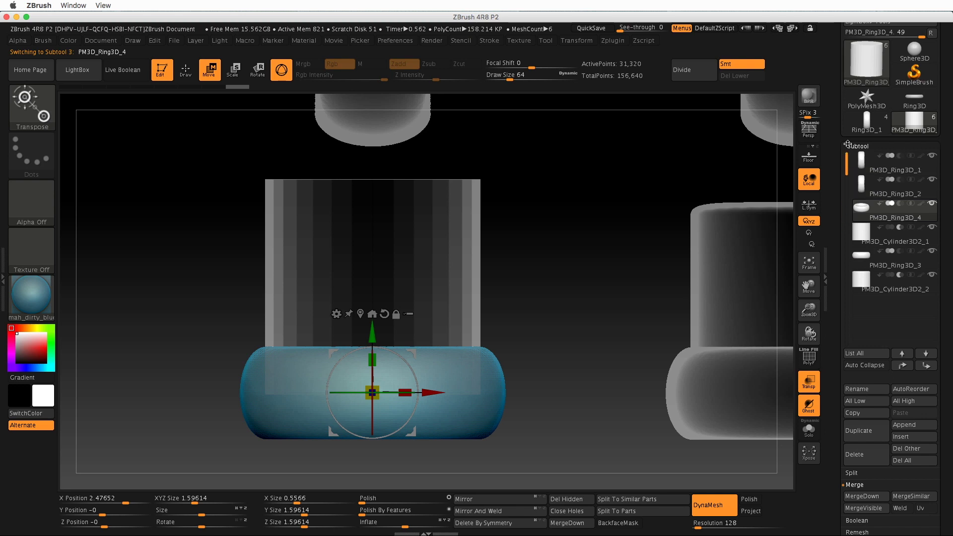
{"action": "left_click", "coordinate": [897, 216]}
{"action": "mouse_move", "coordinate": [900, 233]}
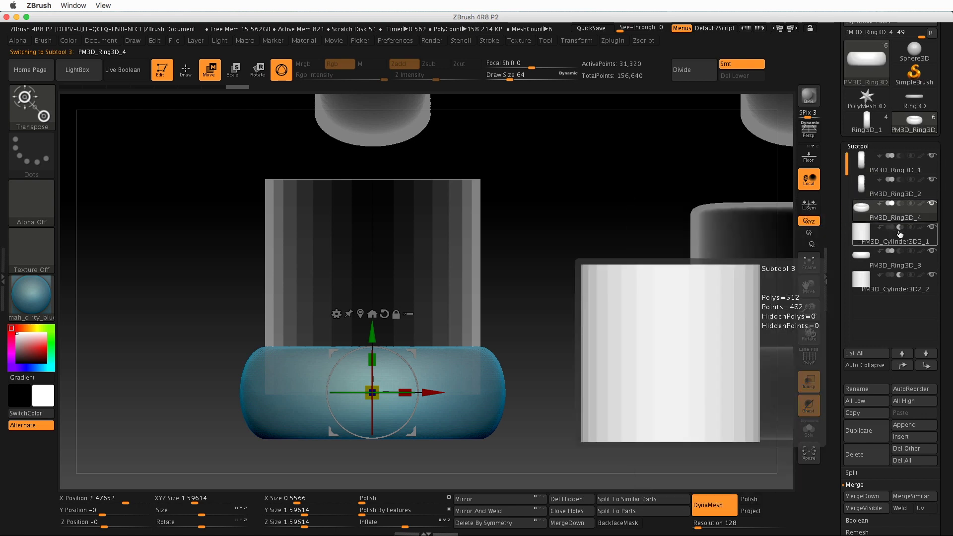
{"action": "scroll", "coordinate": [882, 468], "scroll_direction": "down", "scroll_amount": 3}
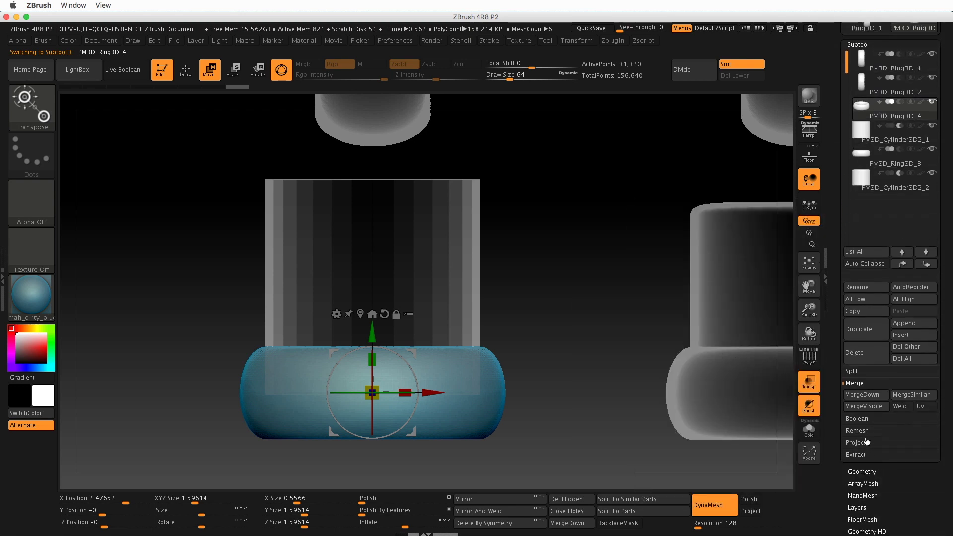
{"action": "left_click", "coordinate": [862, 394]}
Step: Re-DynaMesh the merged PM3D_Ring3D_4 to subtract the partly inserted cylinder from the ring
{"action": "key", "text": "ctrl"}
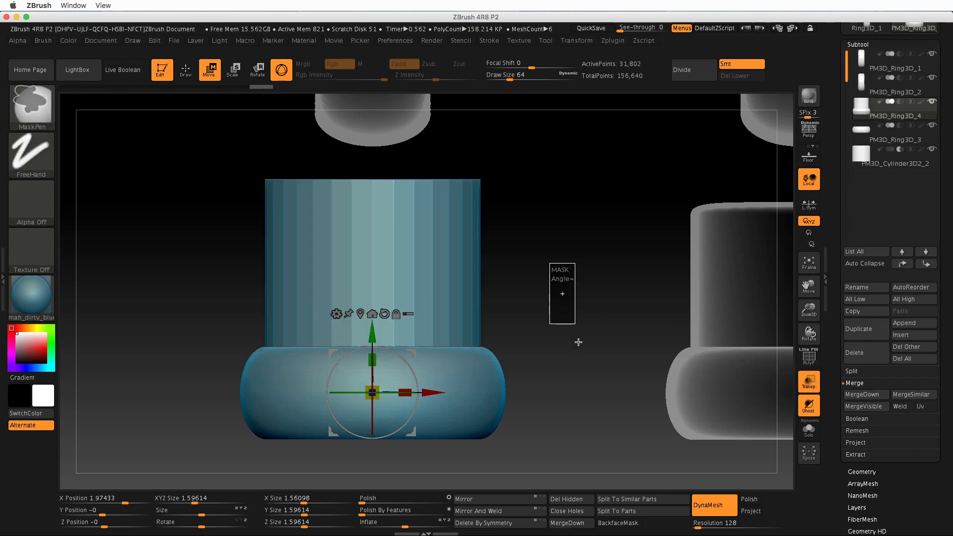
{"action": "left_click_drag", "start_coordinate": [578, 291], "coordinate": [560, 277]}
{"action": "left_click_drag", "start_coordinate": [553, 316], "coordinate": [427, 304], "text": "alt"}
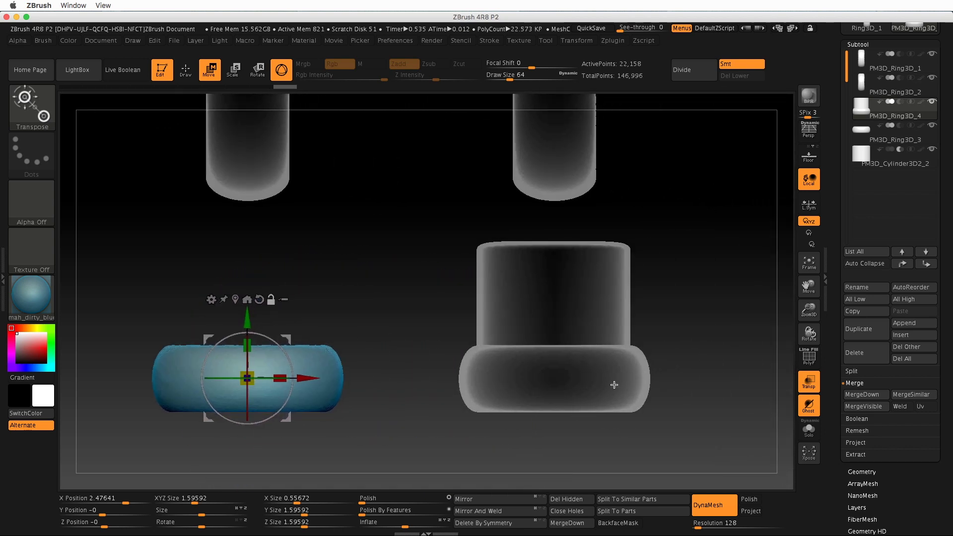
Step: Move the smooth cylinder PM3D_Cylinder3D2_2 out along its axis and back into the ring, to X position 1.89114
{"action": "left_click", "coordinate": [580, 381], "text": "alt"}
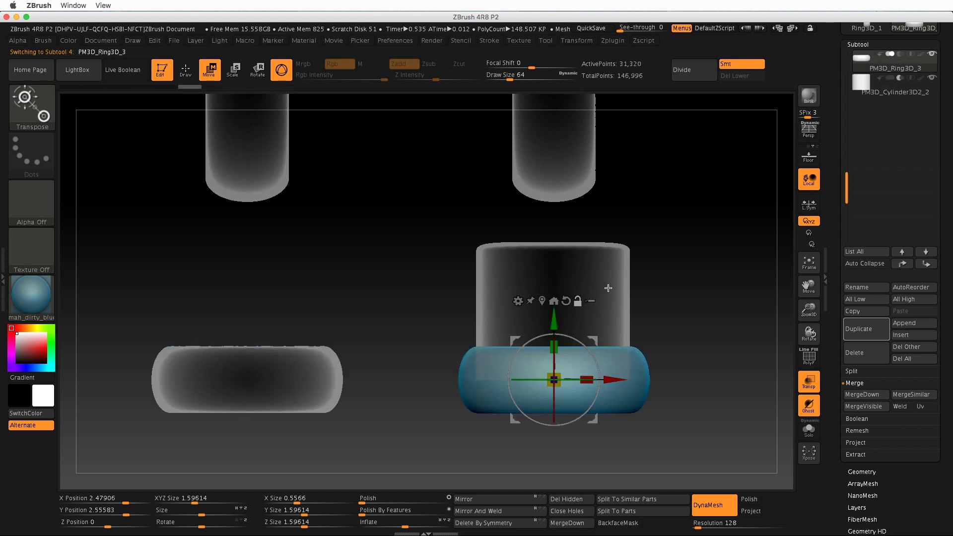
{"action": "left_click", "coordinate": [584, 271], "text": "alt"}
{"action": "left_click_drag", "start_coordinate": [665, 308], "coordinate": [644, 221], "text": "alt"}
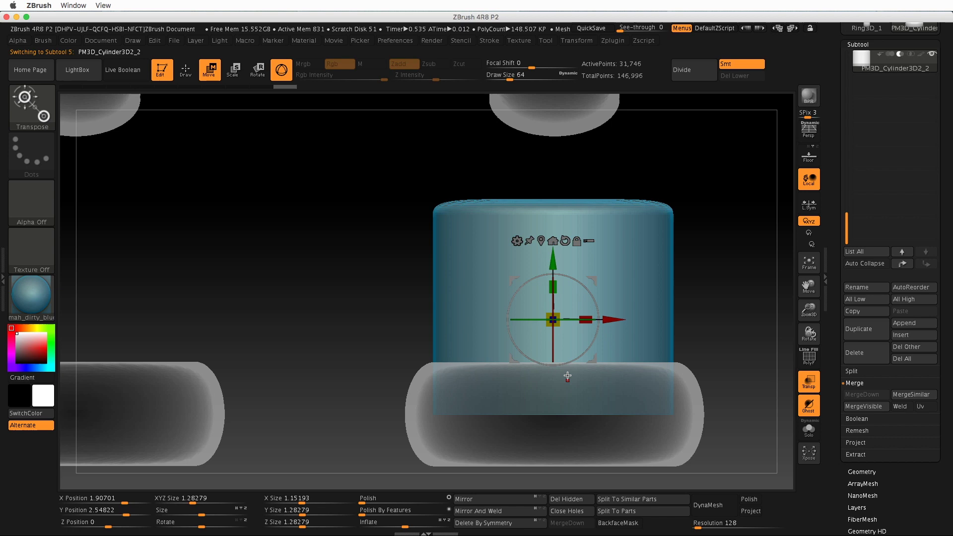
{"action": "left_click_drag", "start_coordinate": [556, 259], "coordinate": [556, 178]}
{"action": "left_click_drag", "start_coordinate": [718, 355], "coordinate": [719, 377]}
{"action": "left_click_drag", "start_coordinate": [553, 185], "coordinate": [553, 261]}
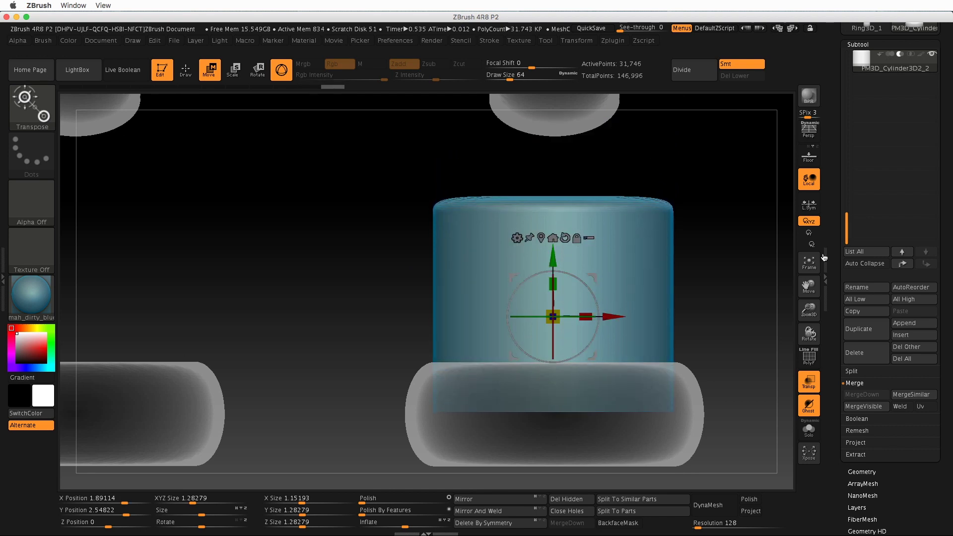
Step: Merge the PM3D_Ring3D_3 subtool down with the smooth cylinder PM3D_Cylinder3D2_2 and re-DynaMesh it to subtract the cylinder from the ring
{"action": "left_click_drag", "start_coordinate": [848, 229], "coordinate": [857, 80]}
{"action": "left_click", "coordinate": [889, 139]}
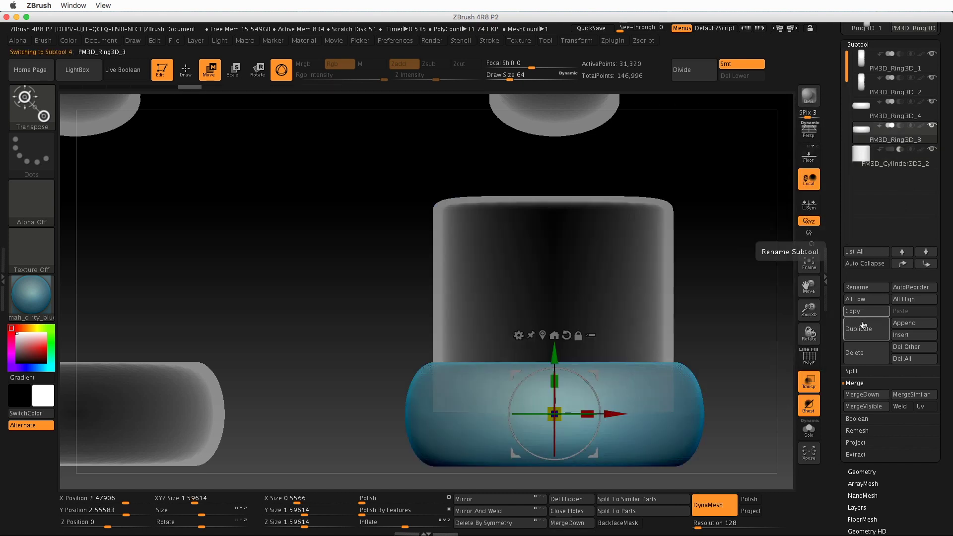
{"action": "left_click", "coordinate": [862, 394]}
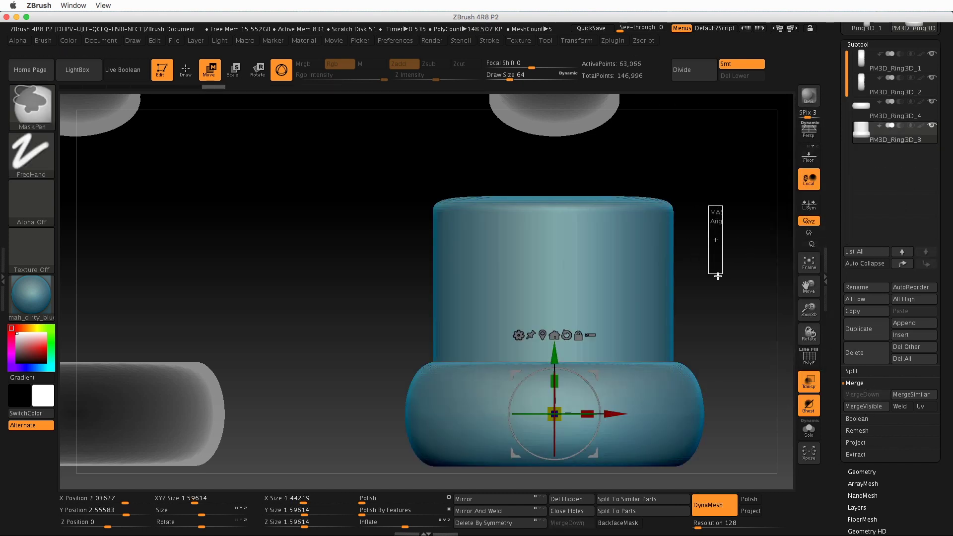
{"action": "left_click_drag", "start_coordinate": [706, 315], "coordinate": [674, 245]}
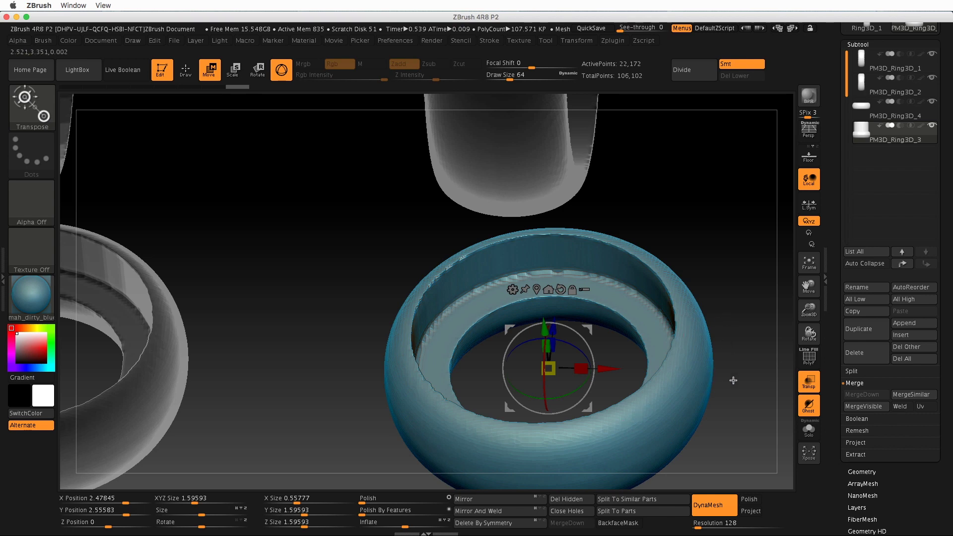
Step: Smooth the surface of the cut ring PM3D_Ring3D_3 with a slight Polish deformation
{"action": "scroll", "coordinate": [905, 365], "scroll_direction": "down", "scroll_amount": 5}
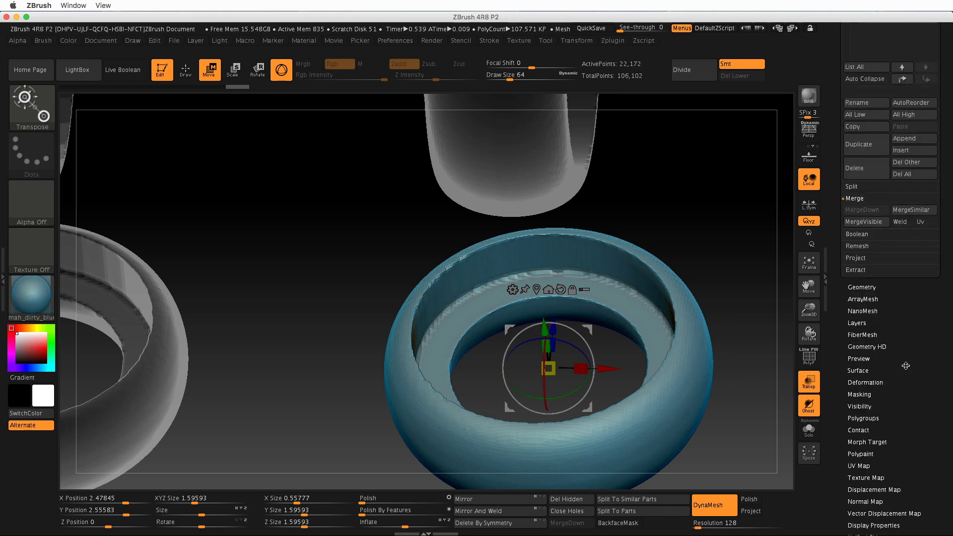
{"action": "left_click", "coordinate": [865, 382]}
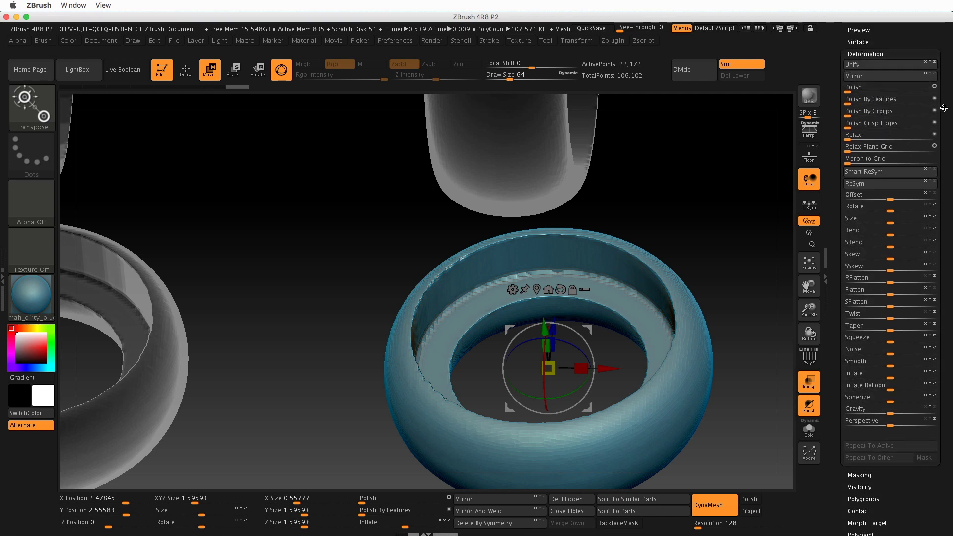
{"action": "left_click", "coordinate": [851, 89]}
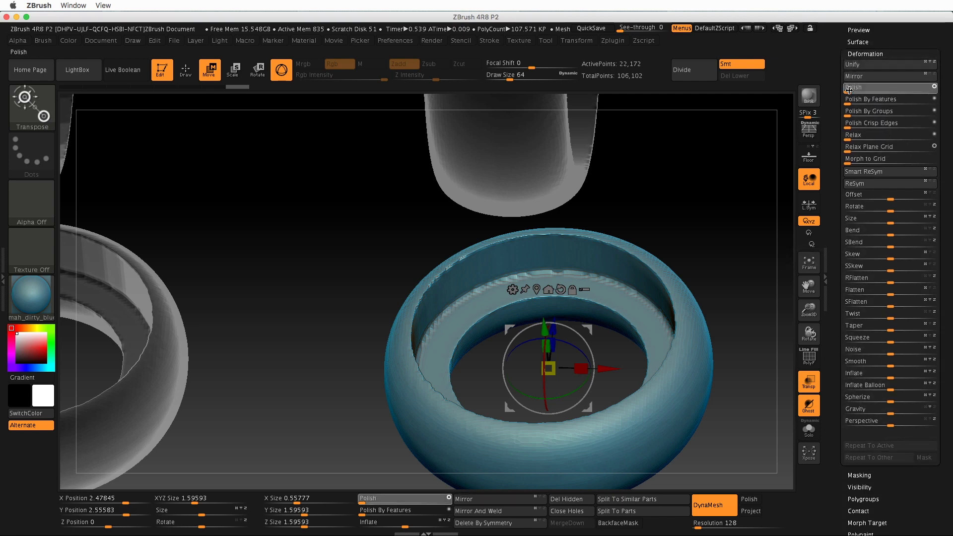
{"action": "left_click_drag", "start_coordinate": [850, 90], "coordinate": [849, 92]}
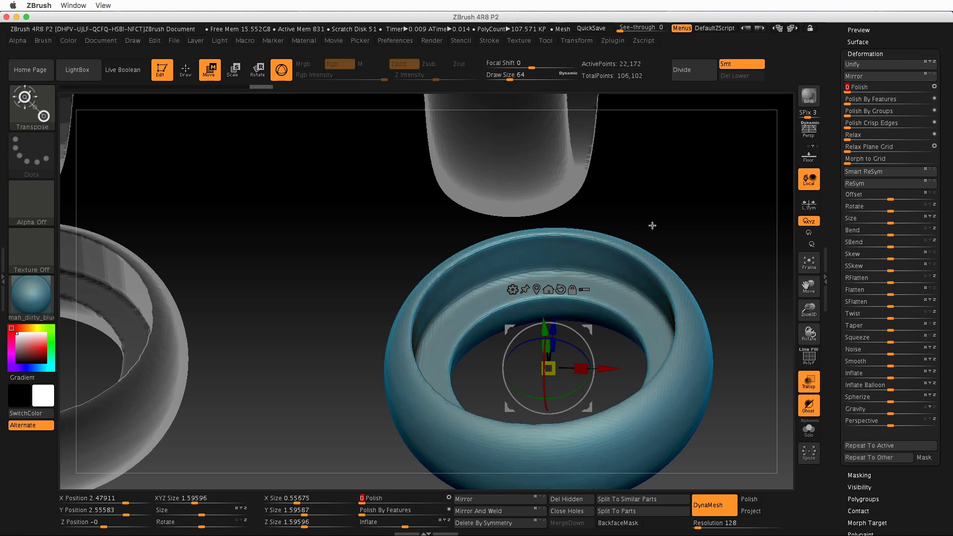
{"action": "left_click_drag", "start_coordinate": [653, 224], "coordinate": [650, 279]}
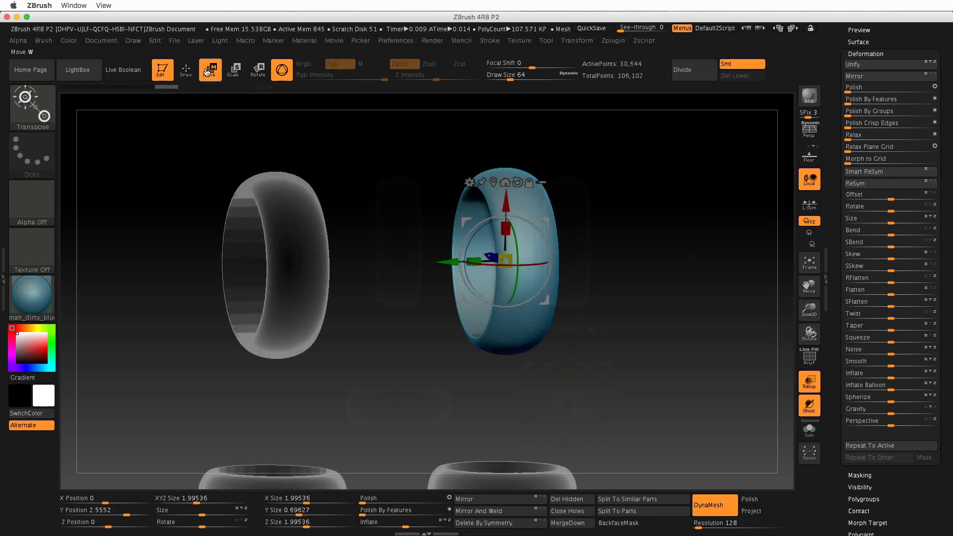
Step: Examine the inner surfaces of the two upright rings from both sides to compare the cuts made by the faceted and smooth cylinders
{"action": "left_click", "coordinate": [185, 70]}
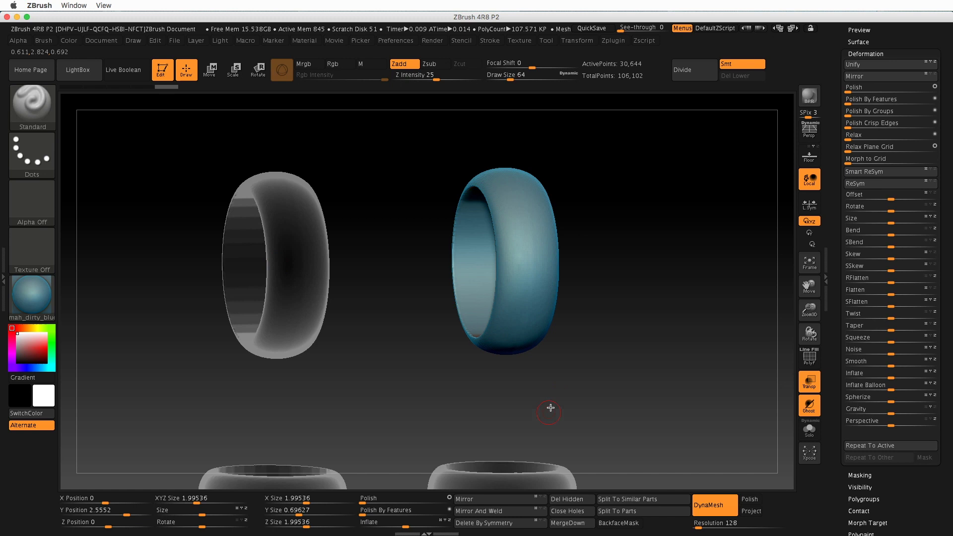
{"action": "mouse_move", "coordinate": [549, 409]}
{"action": "left_mouse_down"}
{"action": "mouse_move", "coordinate": [560, 381]}
{"action": "mouse_move", "coordinate": [596, 377]}
{"action": "mouse_move", "coordinate": [615, 419]}
{"action": "mouse_move", "coordinate": [685, 366]}
{"action": "left_mouse_up"}
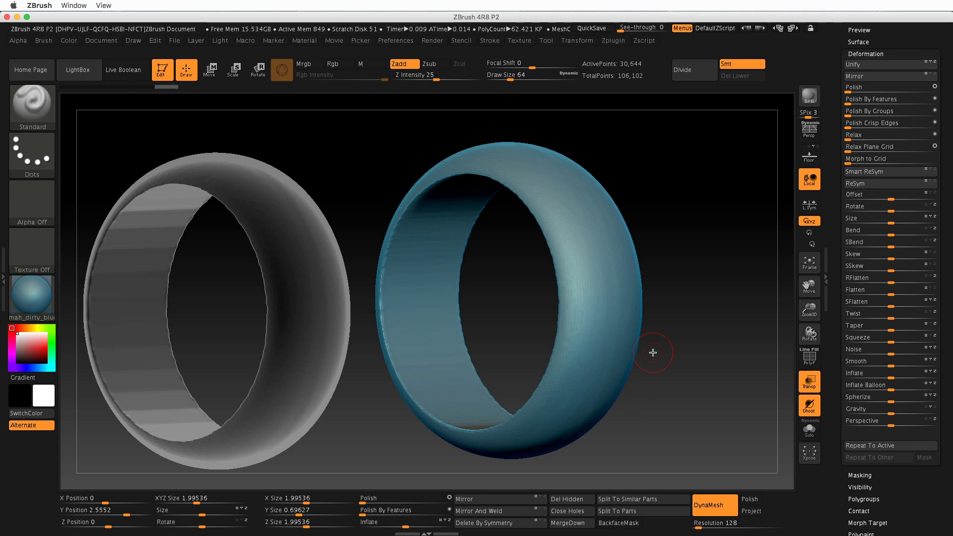
{"action": "left_click_drag", "start_coordinate": [670, 415], "coordinate": [513, 229]}
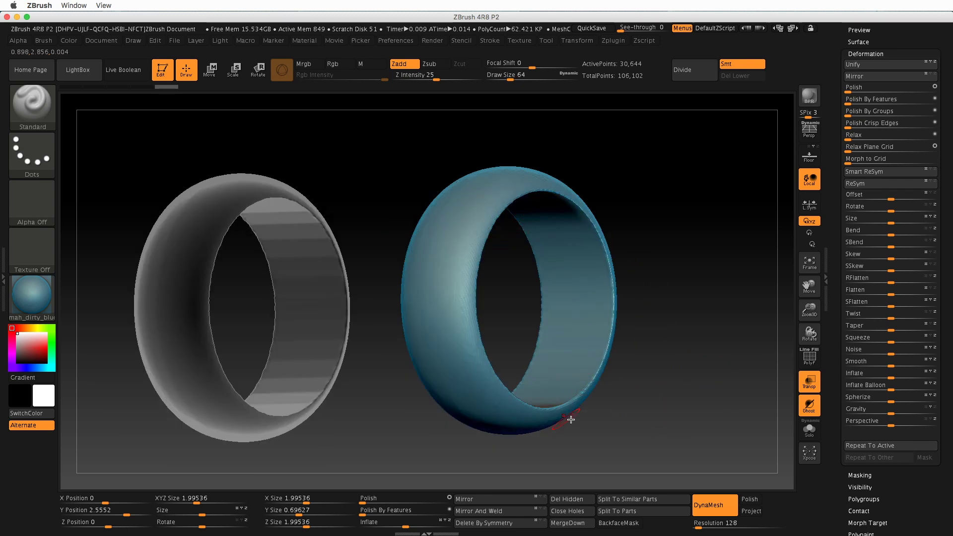
{"action": "left_click_drag", "start_coordinate": [570, 419], "coordinate": [647, 404]}
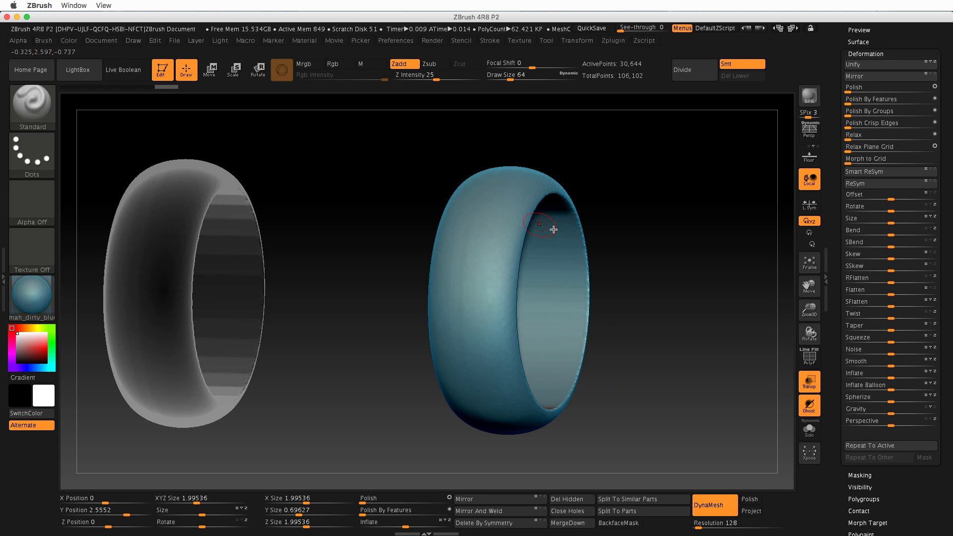
{"action": "left_click_drag", "start_coordinate": [589, 434], "coordinate": [639, 428]}
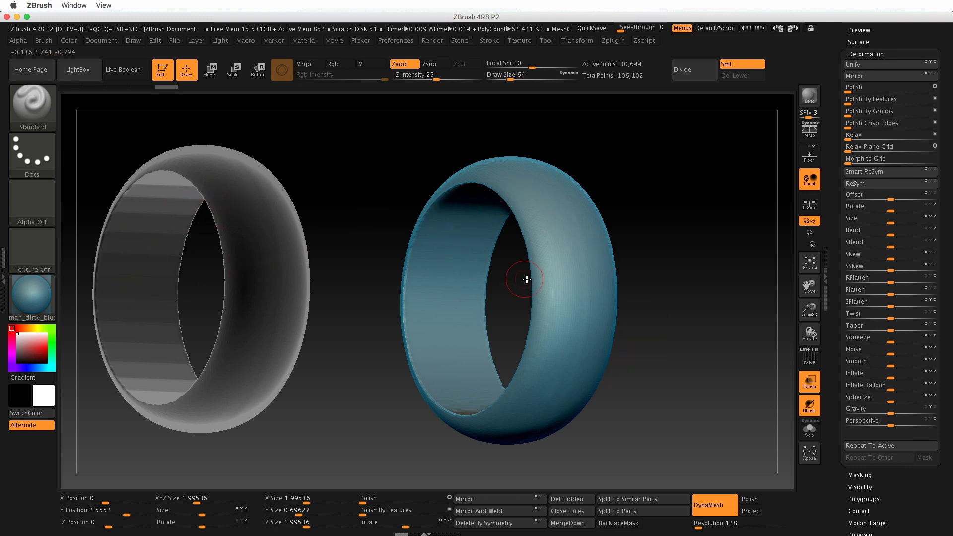
{"action": "left_click_drag", "start_coordinate": [668, 404], "coordinate": [703, 394]}
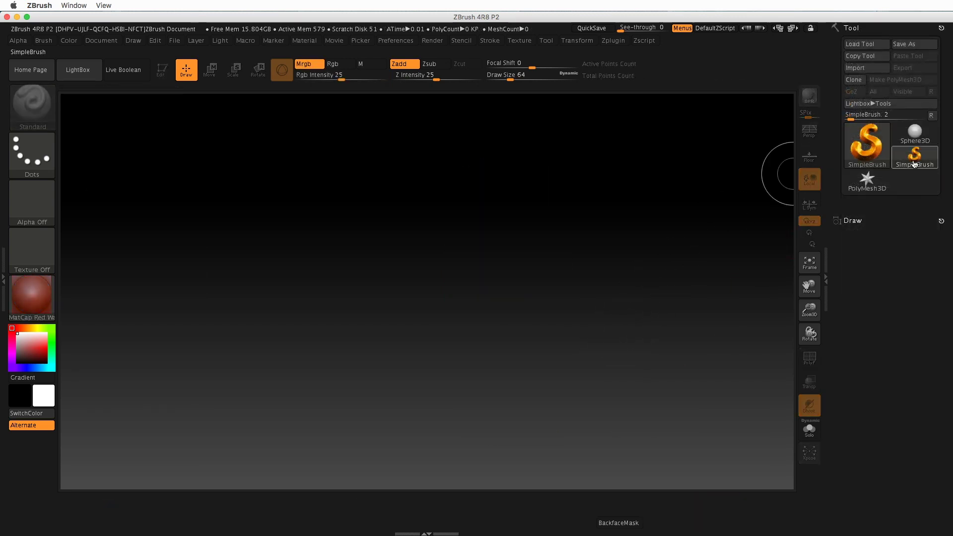
Step: Draw a Cylinder3D primitive on the empty canvas and put it in Edit mode
{"action": "left_click", "coordinate": [868, 148]}
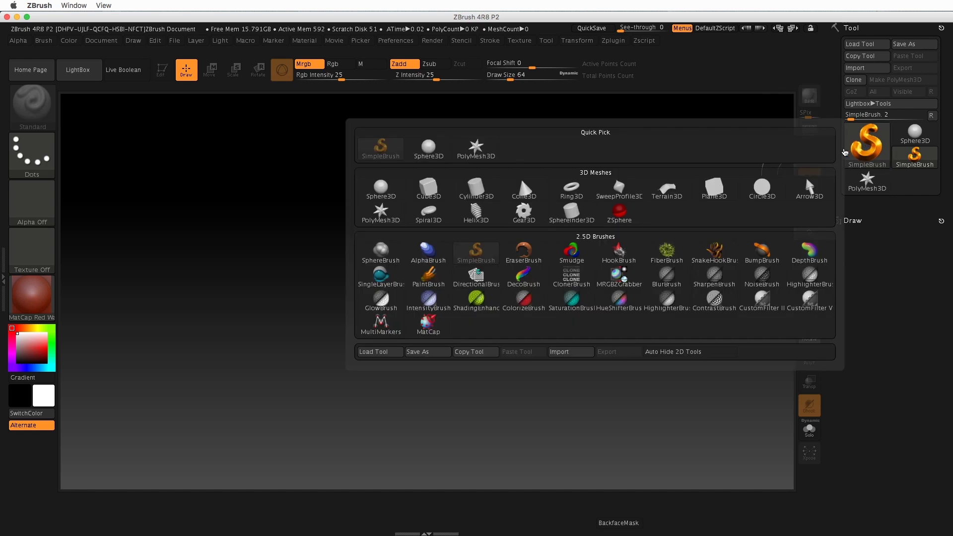
{"action": "left_click", "coordinate": [474, 189]}
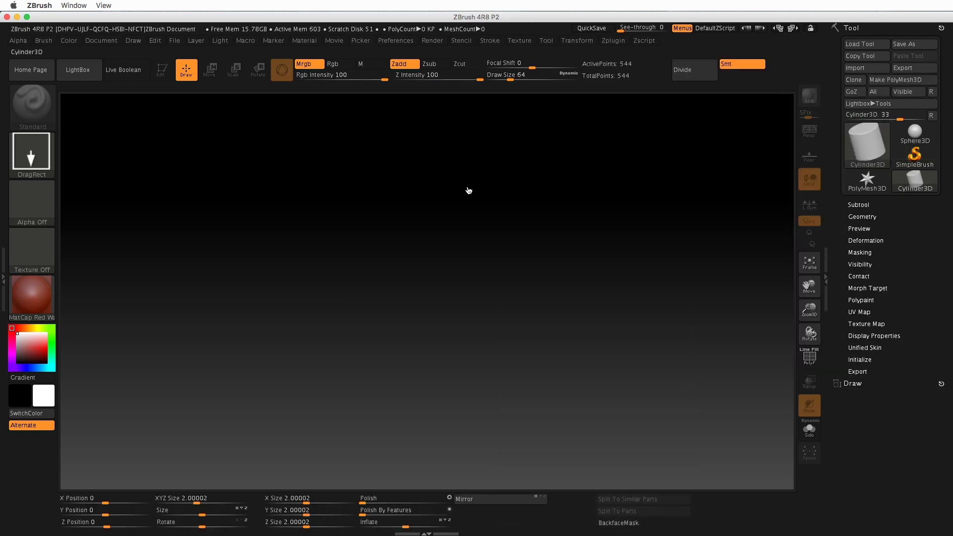
{"action": "left_click_drag", "start_coordinate": [436, 227], "coordinate": [439, 338]}
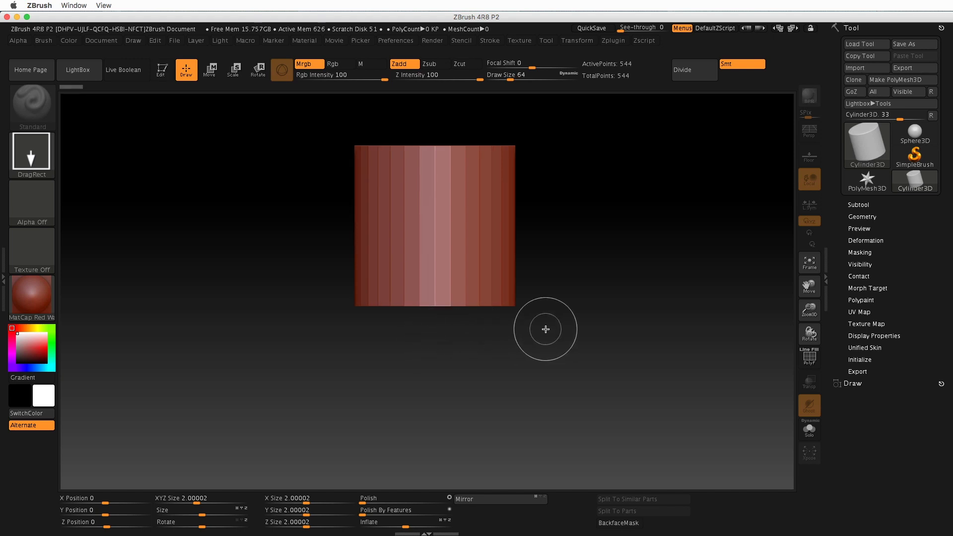
{"action": "key", "text": "t"}
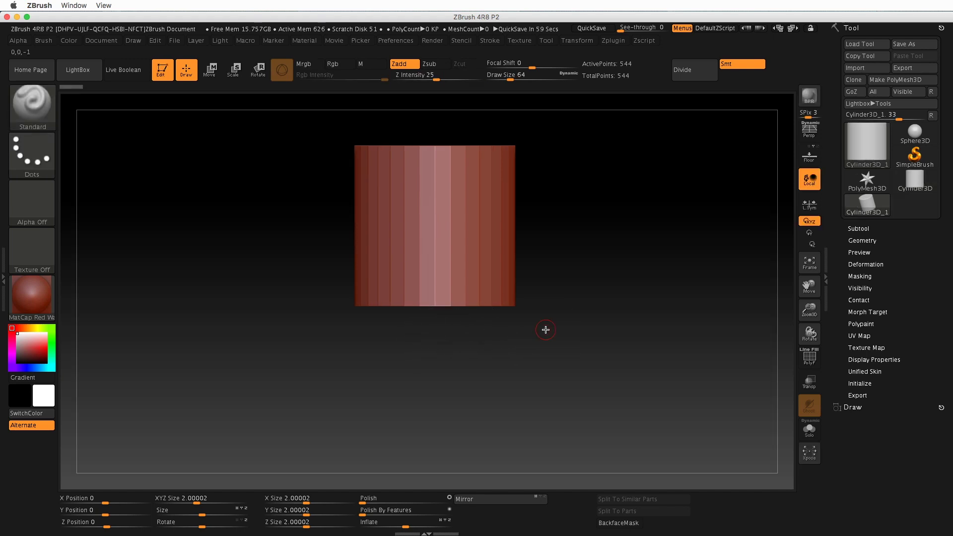
{"action": "left_click_drag", "start_coordinate": [547, 308], "coordinate": [583, 360], "text": "alt"}
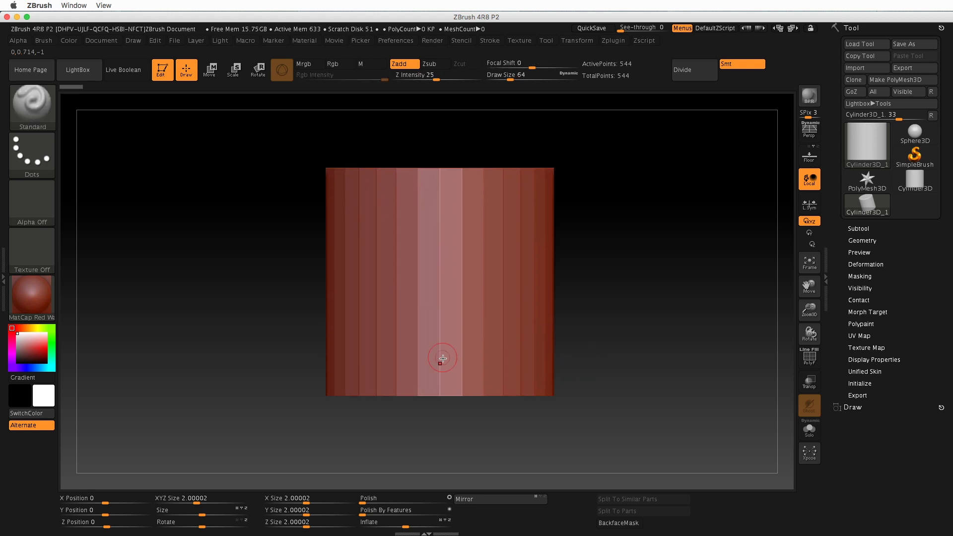
Step: Try to sculpt on the cylinder primitive, and convert it to a PolyMesh3D
{"action": "left_click", "coordinate": [444, 282]}
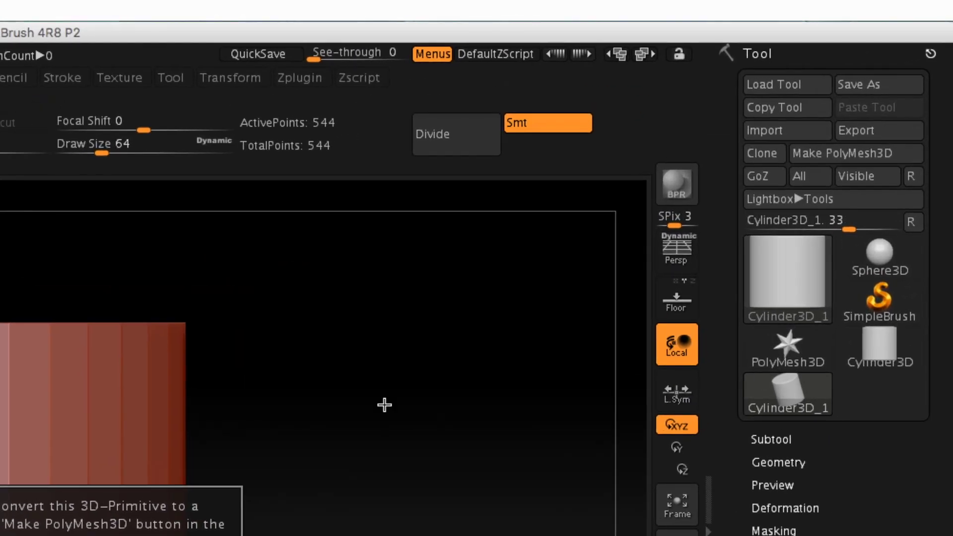
{"action": "left_click", "coordinate": [678, 270]}
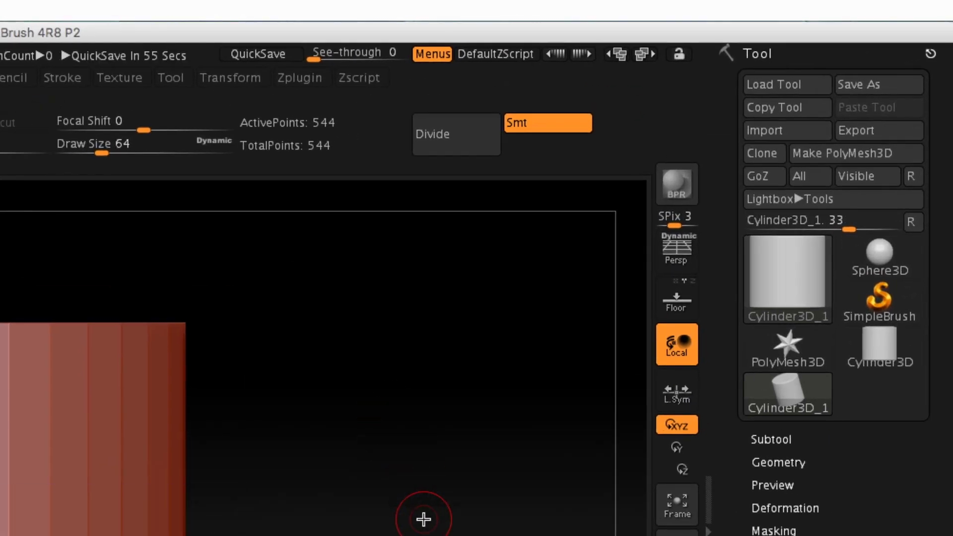
{"action": "left_click", "coordinate": [832, 155]}
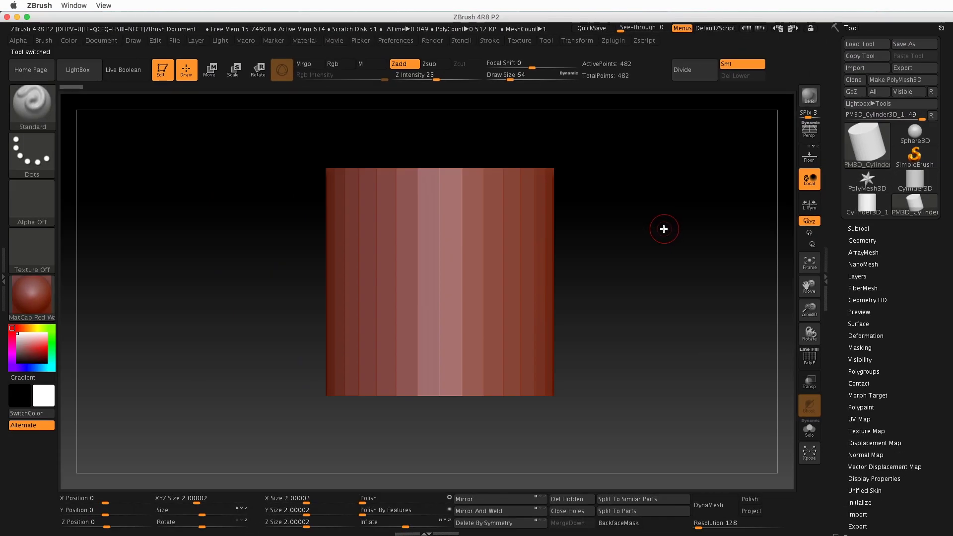
Step: Apply the mah_dirty_blue MatCap material to the polymesh cylinder
{"action": "left_click_drag", "start_coordinate": [663, 229], "coordinate": [664, 266]}
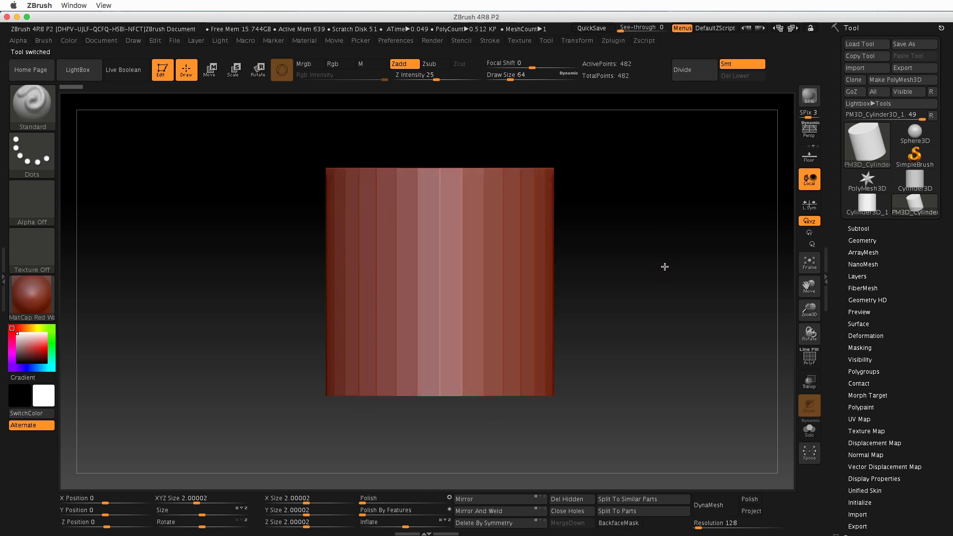
{"action": "left_click", "coordinate": [31, 286]}
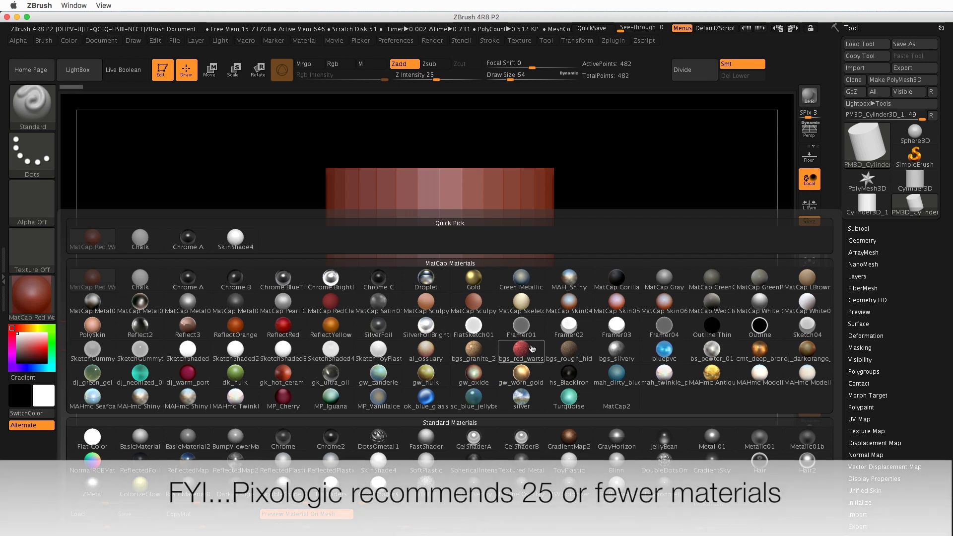
{"action": "left_click", "coordinate": [608, 368]}
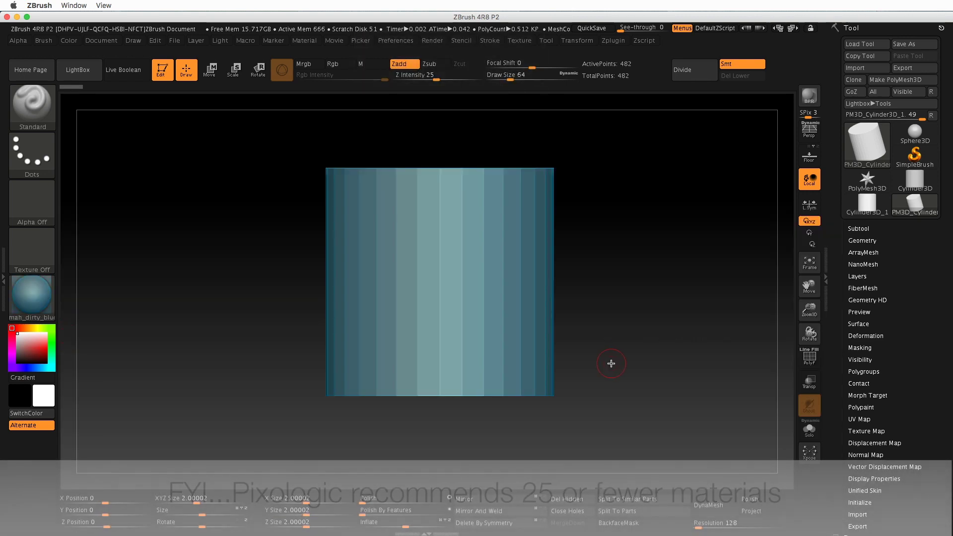
{"action": "left_click_drag", "start_coordinate": [616, 367], "coordinate": [615, 364], "text": "alt"}
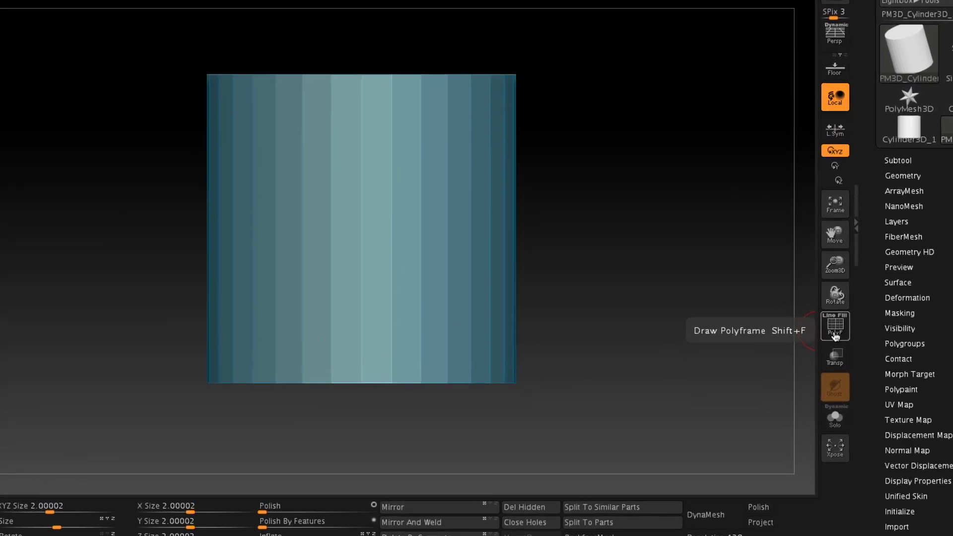
Step: Examine the cylinder's polygon layout and facets by switching its polyframe display on and off
{"action": "left_click", "coordinate": [835, 334]}
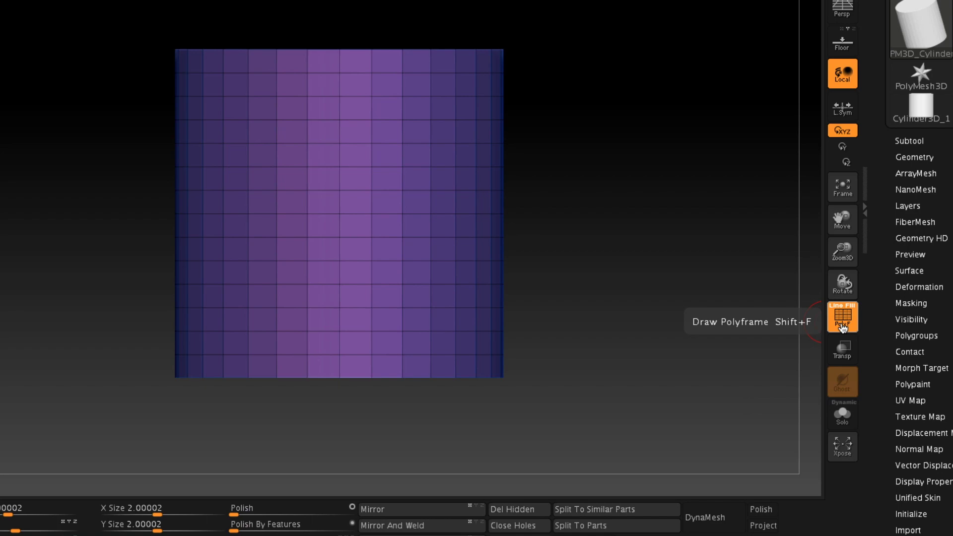
{"action": "right_click_drag", "start_coordinate": [679, 306], "coordinate": [694, 319], "text": "ctrl"}
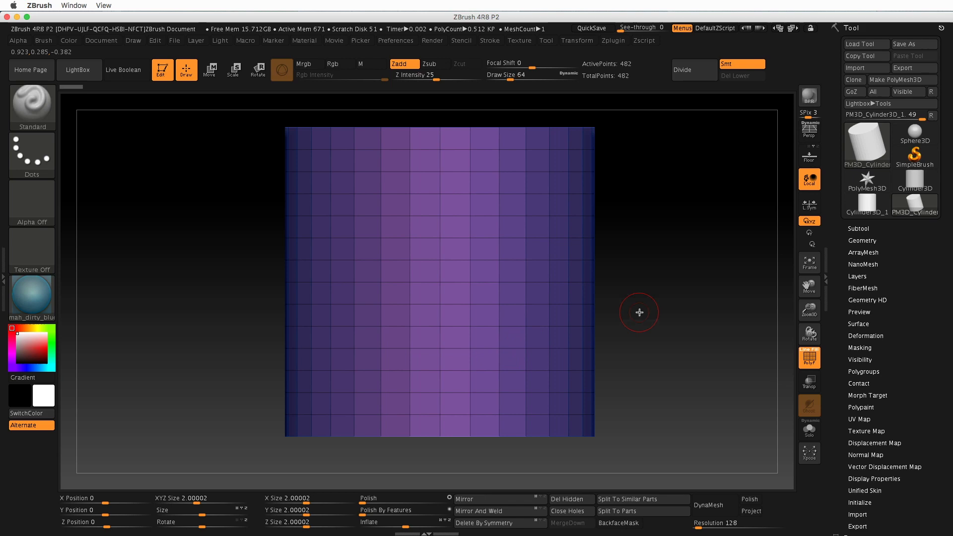
{"action": "mouse_move", "coordinate": [639, 313]}
{"action": "left_mouse_down"}
{"action": "mouse_move", "coordinate": [627, 327]}
{"action": "mouse_move", "coordinate": [647, 328]}
{"action": "mouse_move", "coordinate": [649, 350]}
{"action": "mouse_move", "coordinate": [643, 325]}
{"action": "left_mouse_up"}
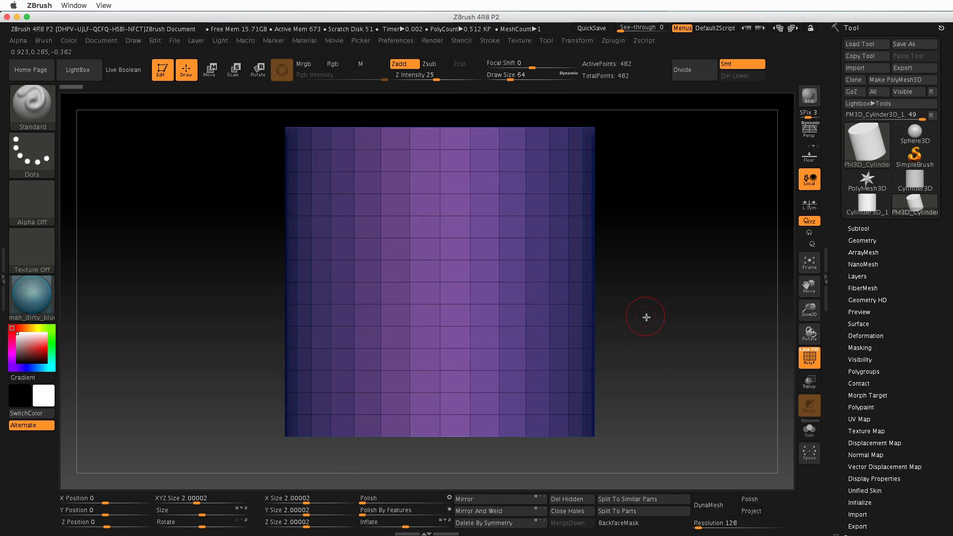
{"action": "left_click", "coordinate": [807, 365]}
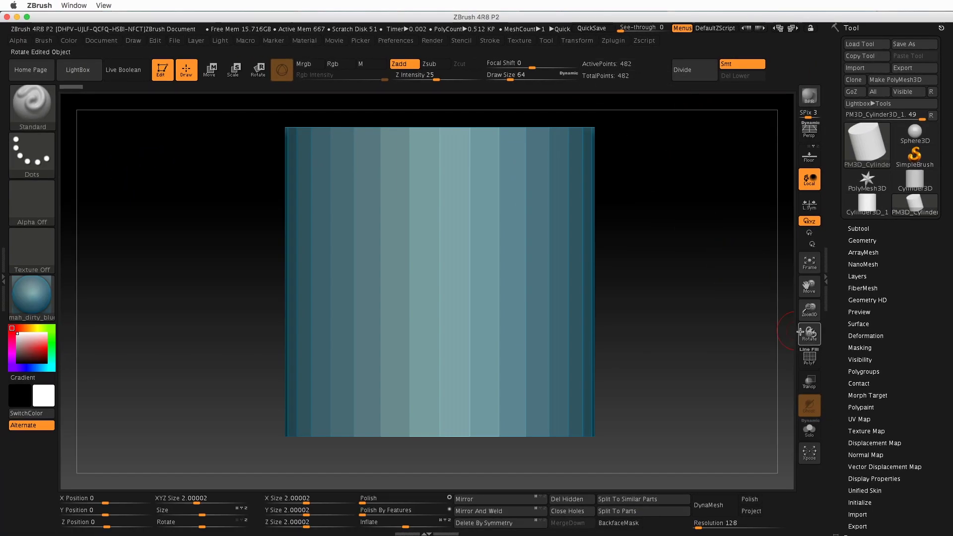
{"action": "left_click", "coordinate": [815, 364]}
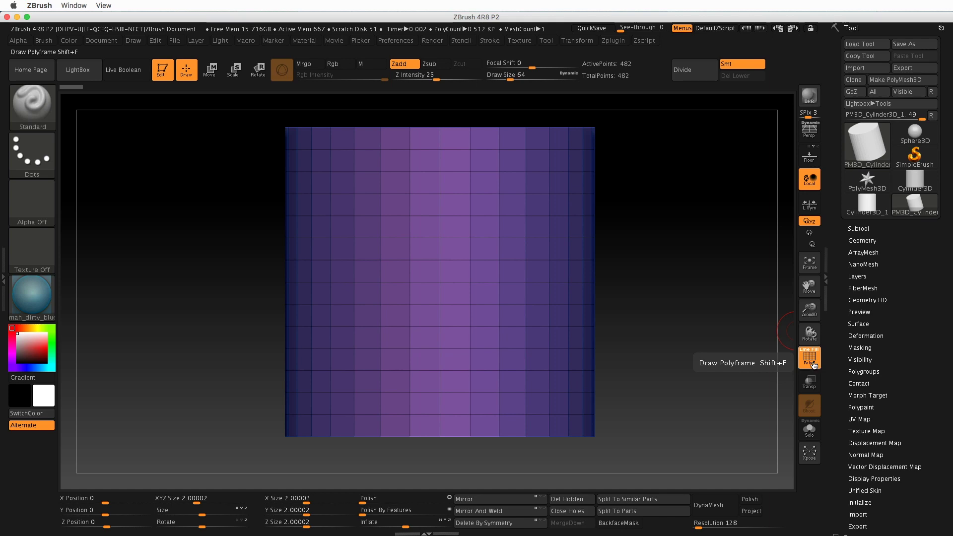
{"action": "mouse_move", "coordinate": [614, 266]}
{"action": "left_mouse_down"}
{"action": "mouse_move", "coordinate": [598, 277]}
{"action": "mouse_move", "coordinate": [607, 266]}
{"action": "left_mouse_up"}
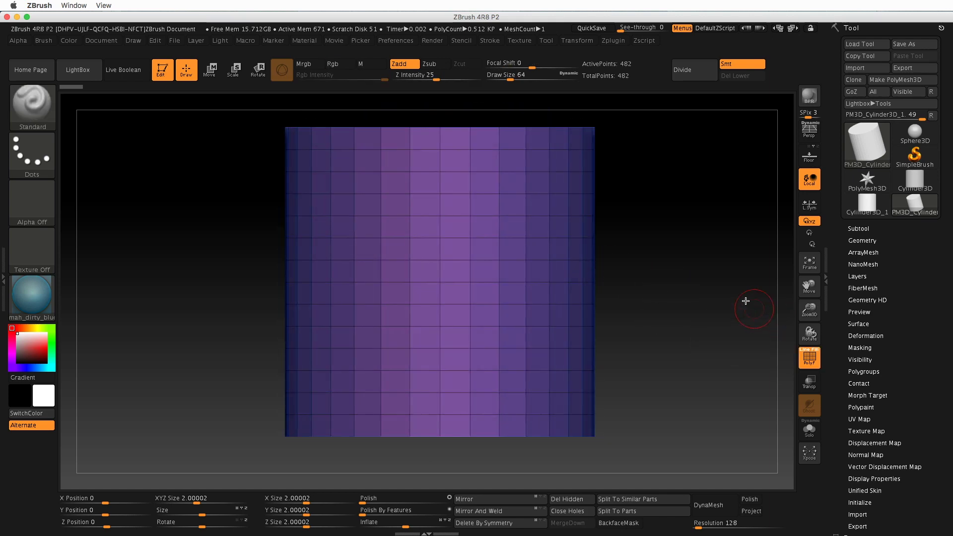
{"action": "mouse_move", "coordinate": [620, 209]}
{"action": "left_mouse_down"}
{"action": "mouse_move", "coordinate": [622, 235]}
{"action": "mouse_move", "coordinate": [624, 211]}
{"action": "left_mouse_up"}
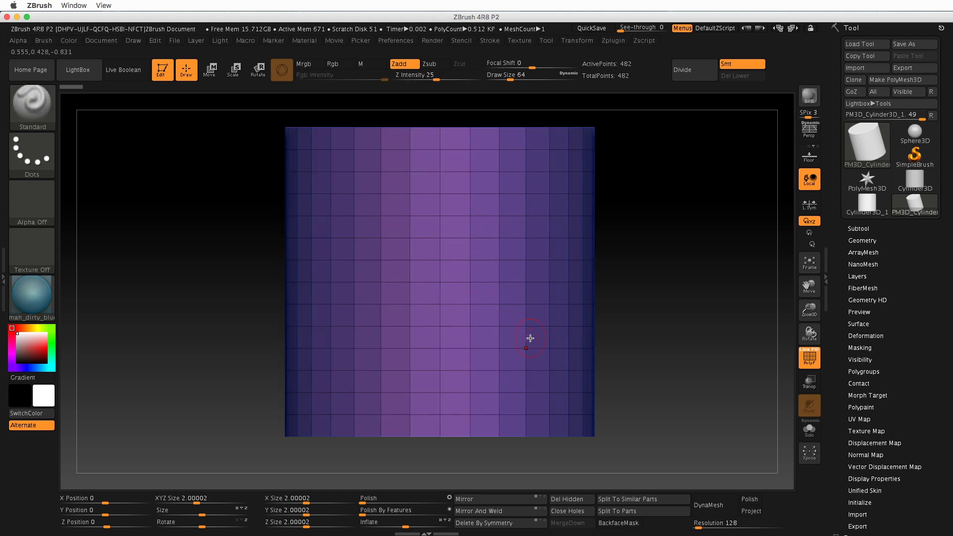
{"action": "left_click", "coordinate": [809, 363]}
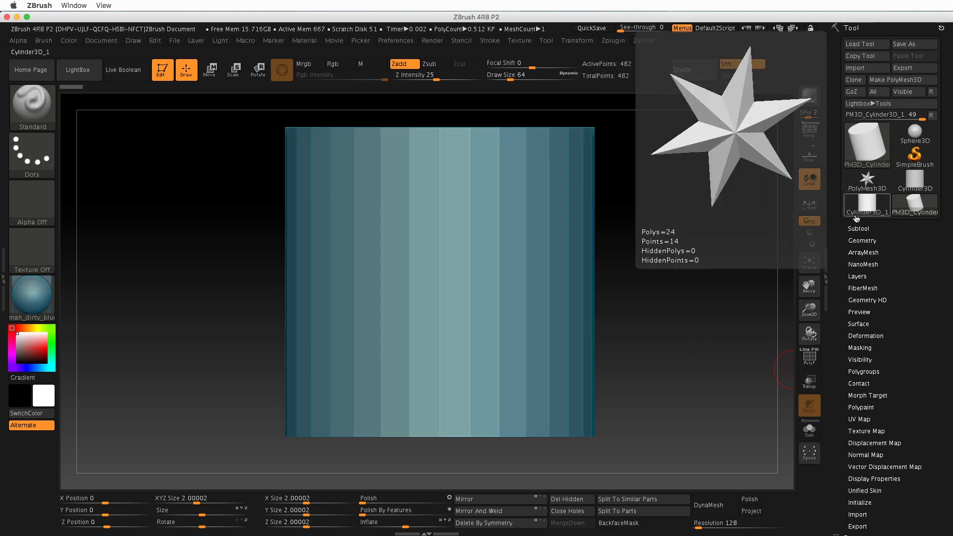
Step: Subdivide the polymesh cylinder once with smoothing on, and show the polyframe to check the new polygons
{"action": "left_click", "coordinate": [864, 241]}
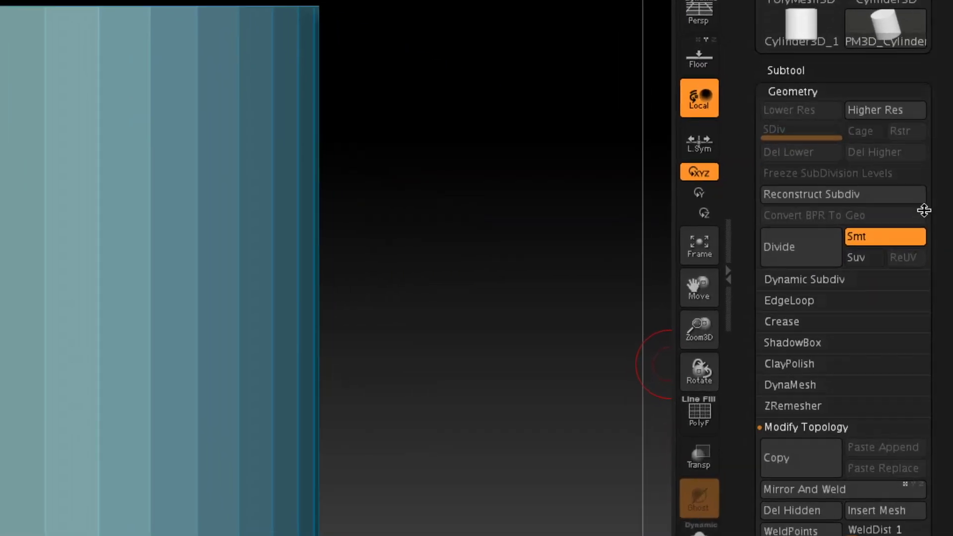
{"action": "left_click_drag", "start_coordinate": [924, 211], "coordinate": [924, 229]}
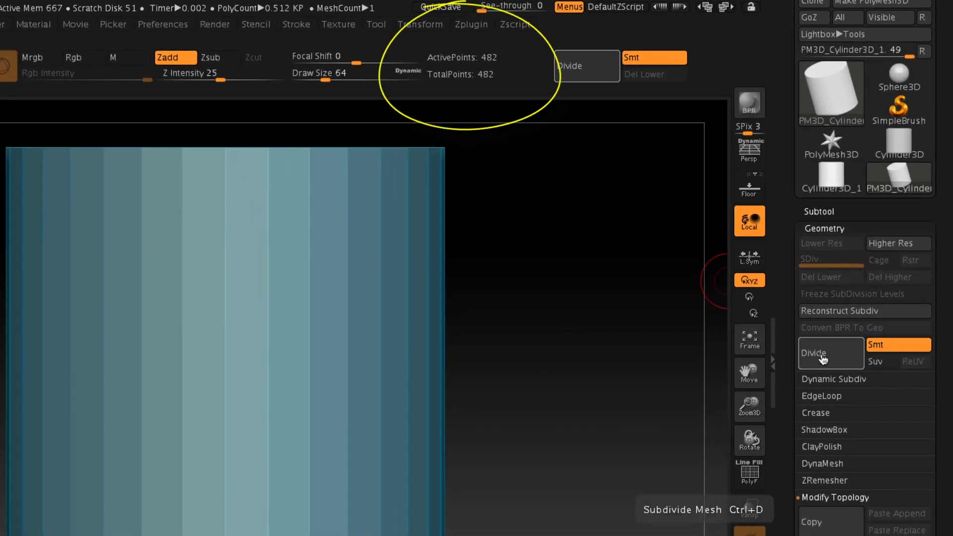
{"action": "left_click", "coordinate": [822, 358]}
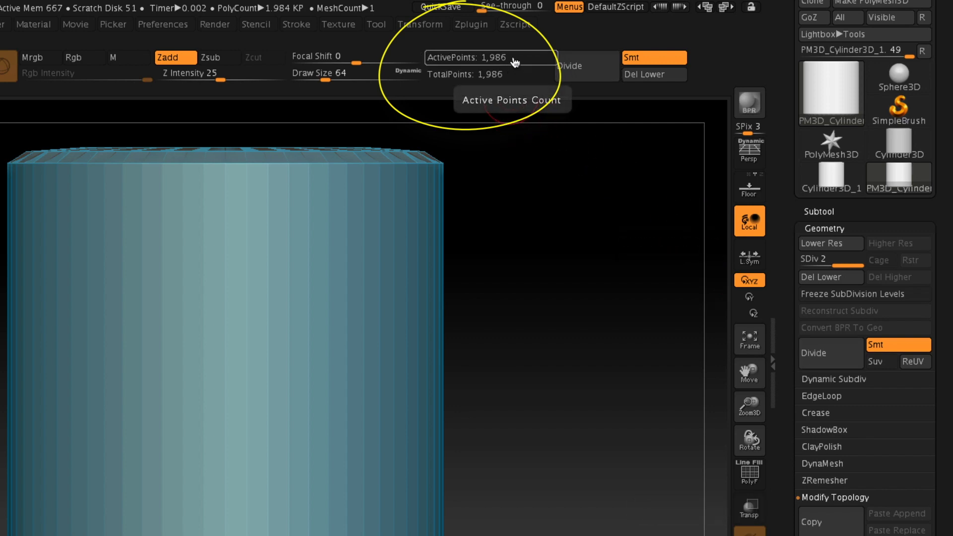
{"action": "left_click", "coordinate": [753, 479]}
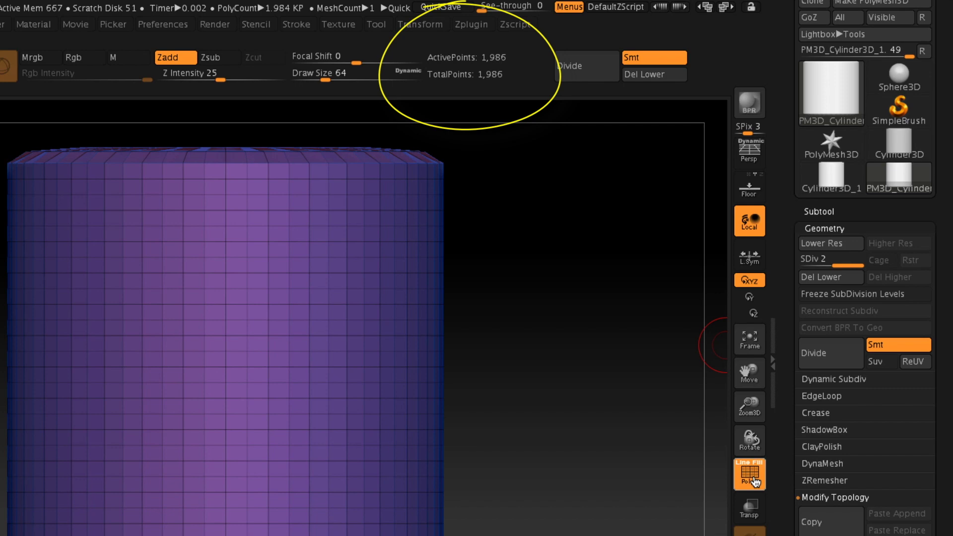
{"action": "right_click_drag", "start_coordinate": [585, 374], "coordinate": [593, 392], "text": "ctrl"}
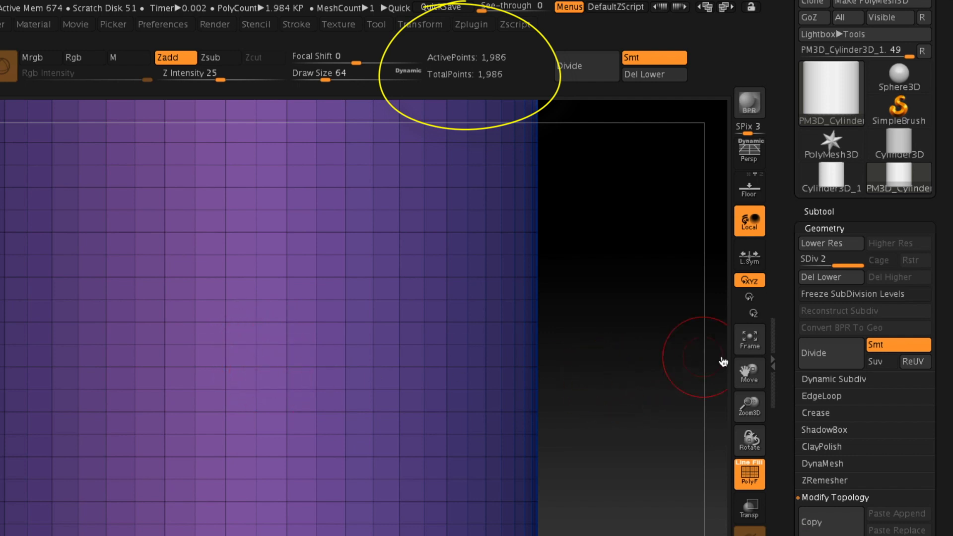
Step: Subdivide the smoothed cylinder twice more, up to subdivision level 4, comparing its facets with and without the polyframe
{"action": "left_click", "coordinate": [840, 362]}
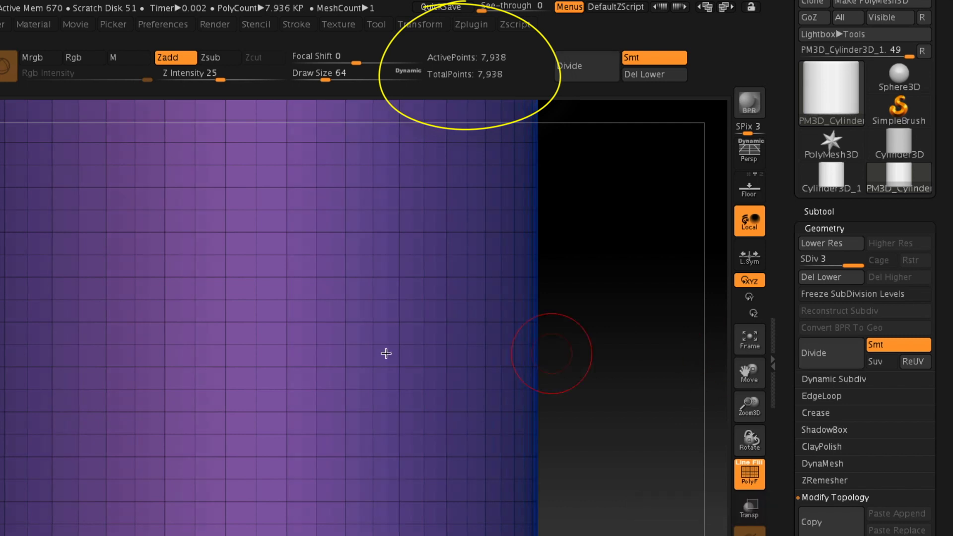
{"action": "left_click", "coordinate": [744, 483]}
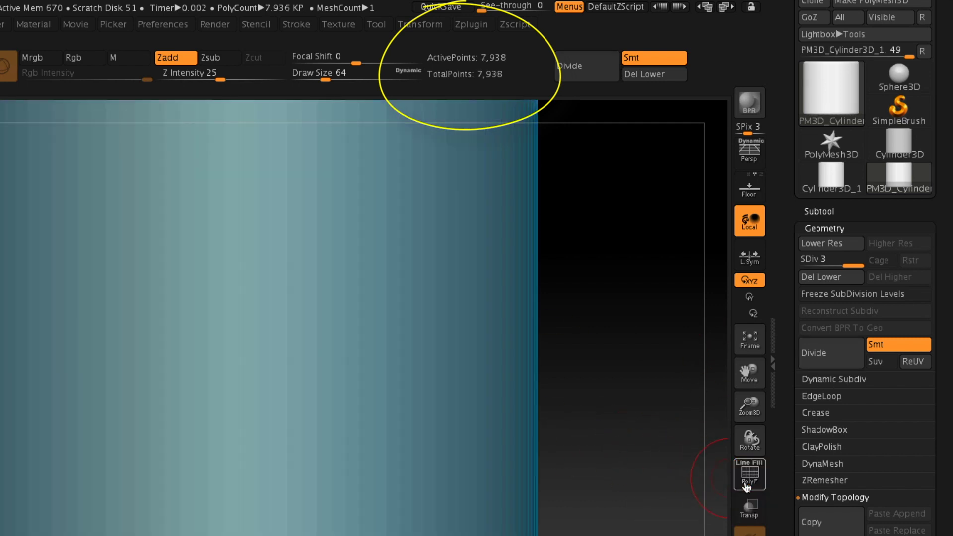
{"action": "left_click", "coordinate": [744, 484]}
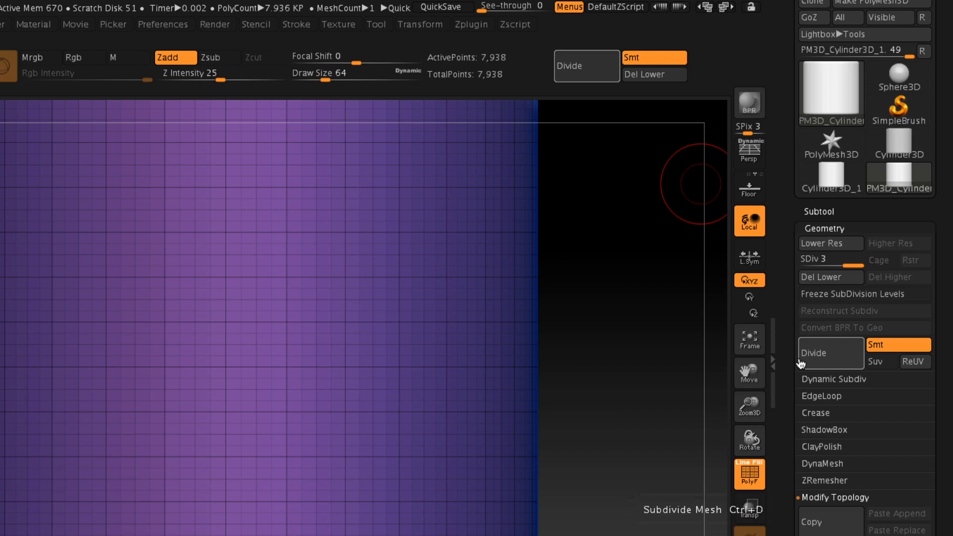
{"action": "left_click", "coordinate": [750, 474]}
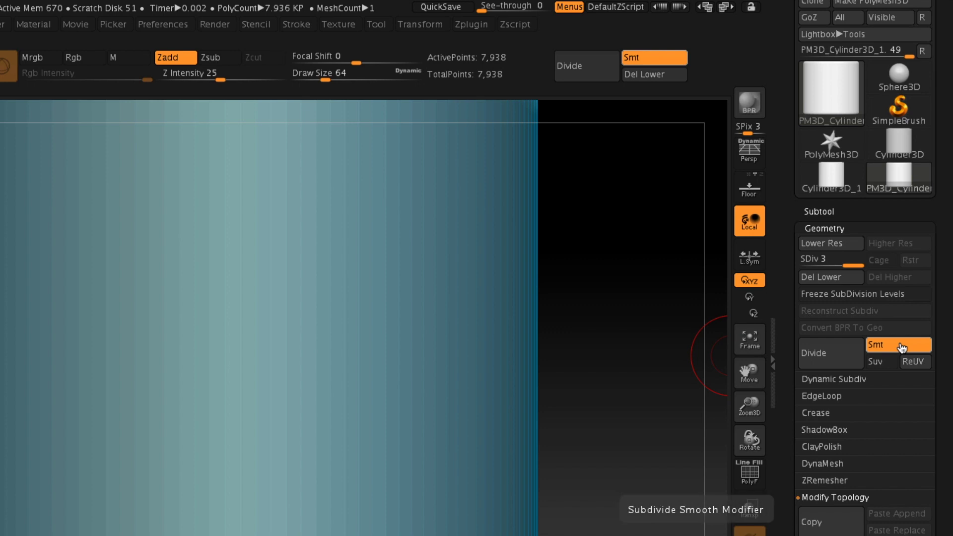
{"action": "left_click", "coordinate": [828, 363]}
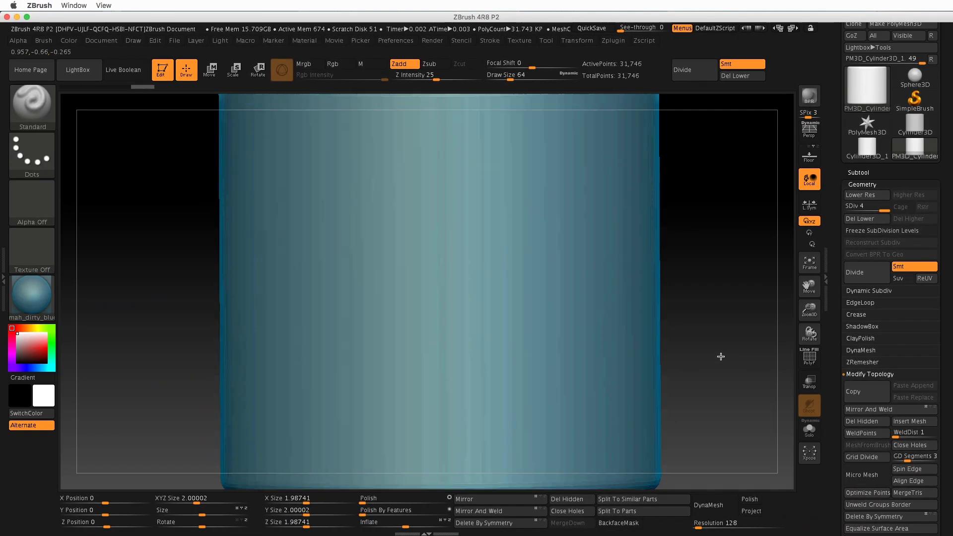
{"action": "mouse_move", "coordinate": [697, 384]}
{"action": "left_mouse_down"}
{"action": "mouse_move", "coordinate": [662, 379]}
{"action": "mouse_move", "coordinate": [671, 385]}
{"action": "mouse_move", "coordinate": [712, 365]}
{"action": "mouse_move", "coordinate": [704, 374]}
{"action": "mouse_move", "coordinate": [674, 357]}
{"action": "mouse_move", "coordinate": [702, 378]}
{"action": "mouse_move", "coordinate": [702, 353]}
{"action": "mouse_move", "coordinate": [698, 387]}
{"action": "left_mouse_up"}
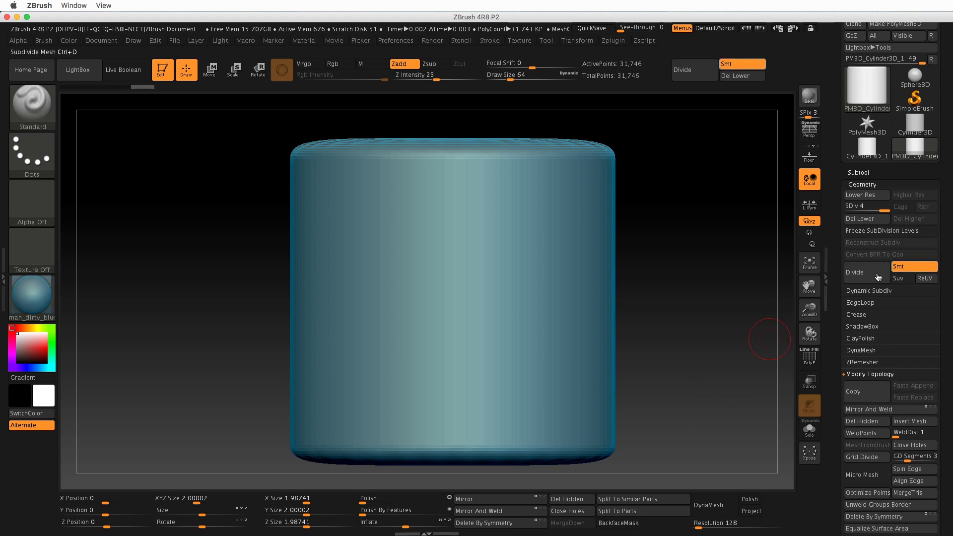
Step: Undo all three smoothed subdivisions of the cylinder
{"action": "key", "text": "ctrl"}
{"action": "key", "text": "ctrl+z"}
{"action": "key", "text": "ctrl+z"}
{"action": "key", "text": "ctrl+z"}
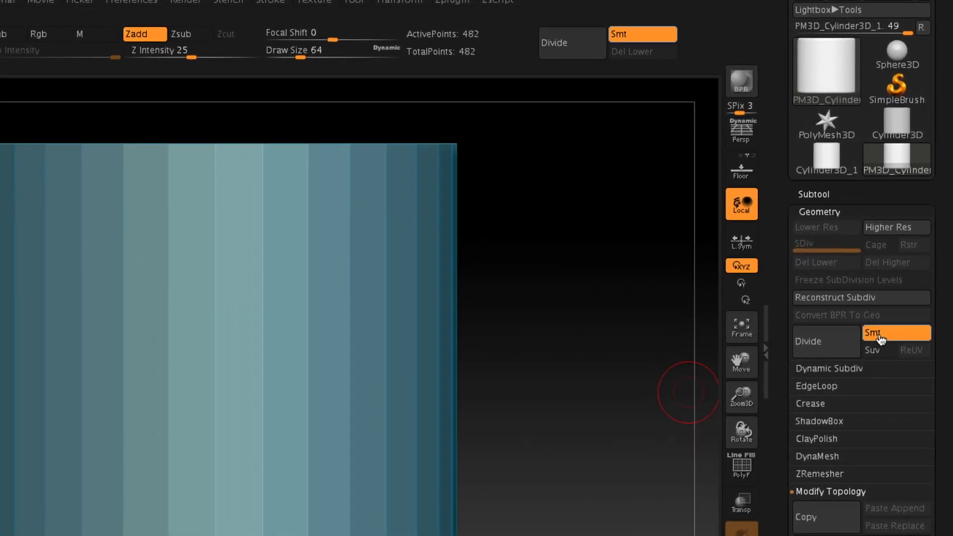
Step: Turn off Smt smoothing and subdivide the cylinder three times, up to subdivision level 4
{"action": "left_click", "coordinate": [880, 339]}
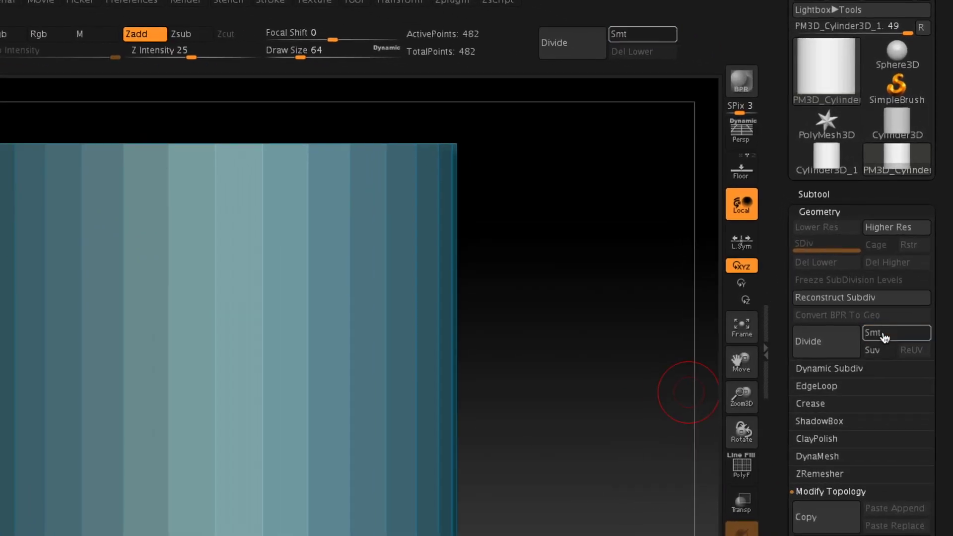
{"action": "left_click", "coordinate": [821, 346]}
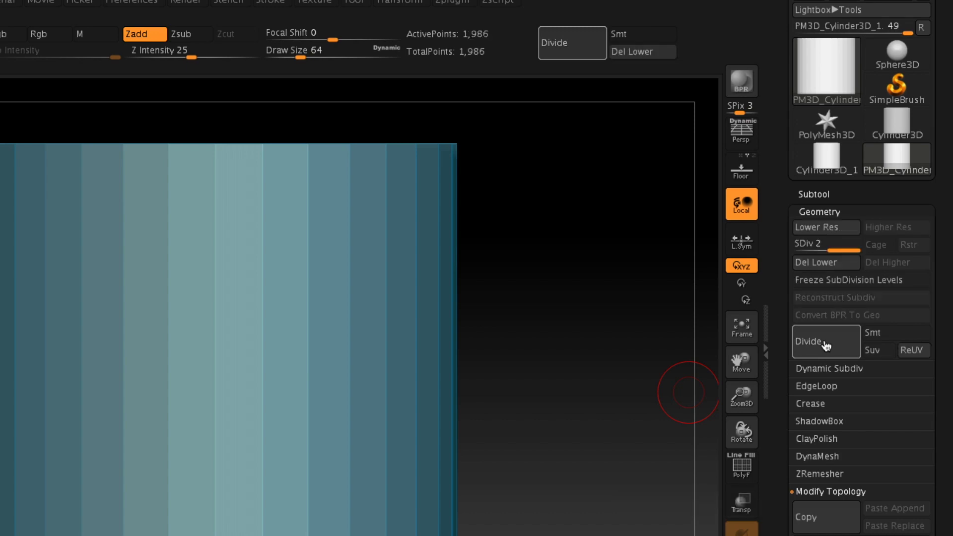
{"action": "left_click", "coordinate": [826, 342]}
{"action": "left_click", "coordinate": [826, 345]}
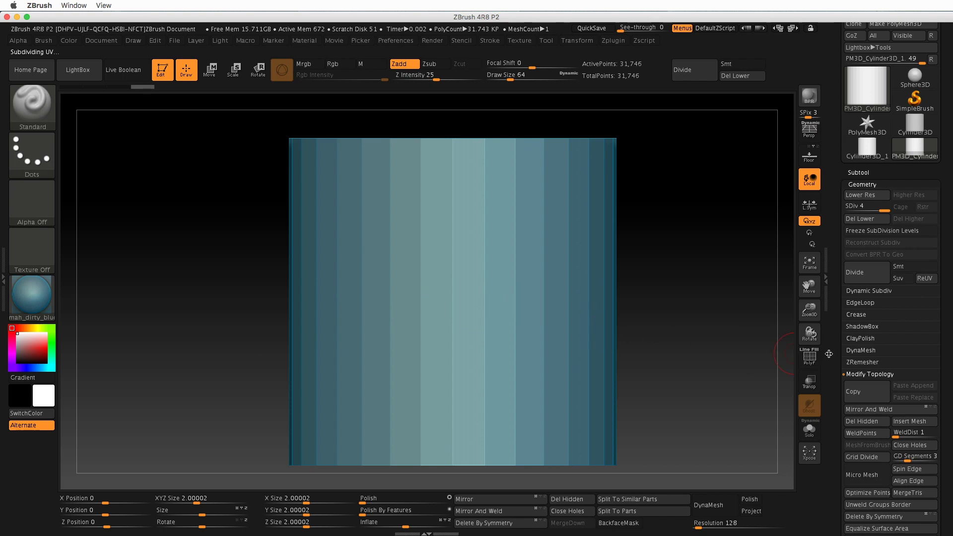
Step: Examine the polygons and facets of the unsmoothed, subdivided cylinder up close with the polyframe, and hide the polyframe
{"action": "left_click", "coordinate": [805, 364]}
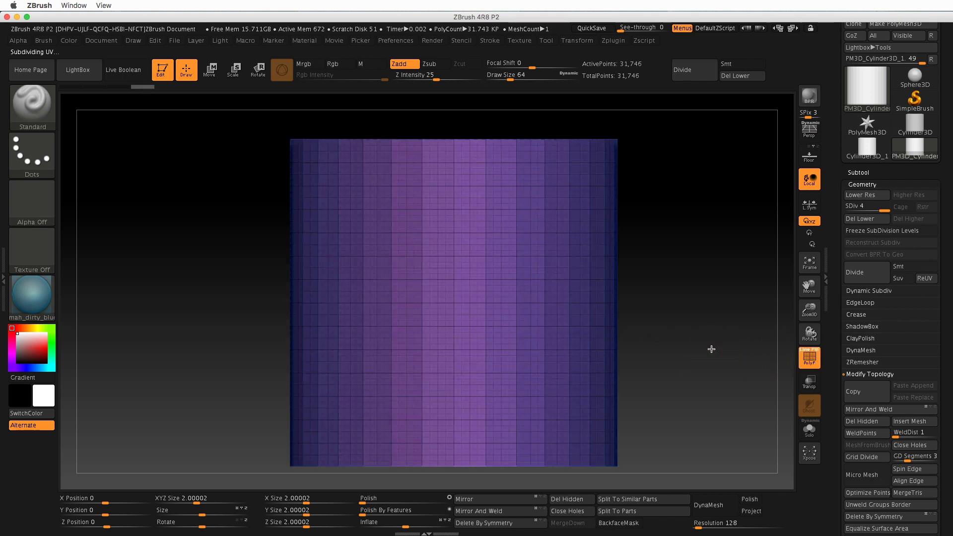
{"action": "left_click_drag", "start_coordinate": [713, 347], "coordinate": [749, 381], "text": "alt"}
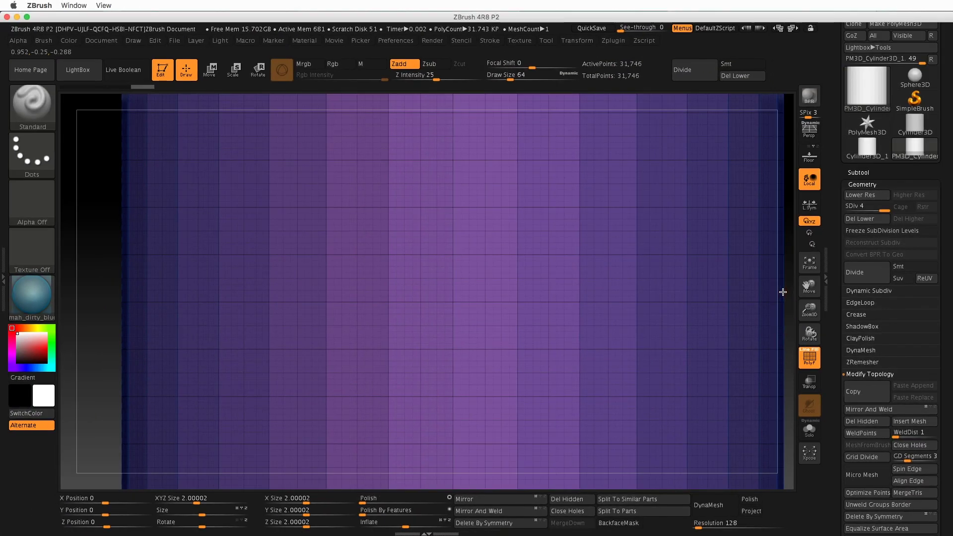
{"action": "right_click_drag", "start_coordinate": [783, 292], "coordinate": [697, 238], "text": "ctrl"}
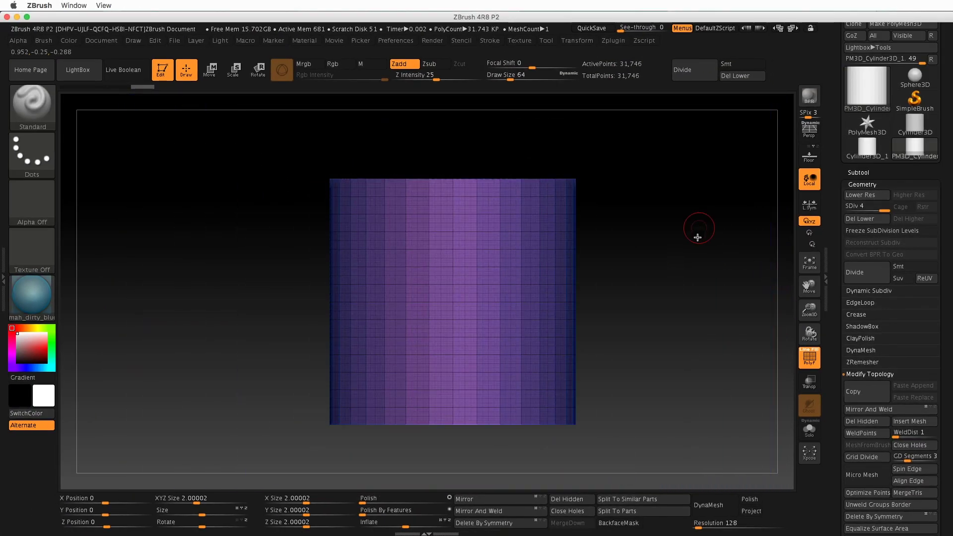
{"action": "left_click", "coordinate": [809, 357]}
{"action": "left_click_drag", "start_coordinate": [741, 365], "coordinate": [708, 350]}
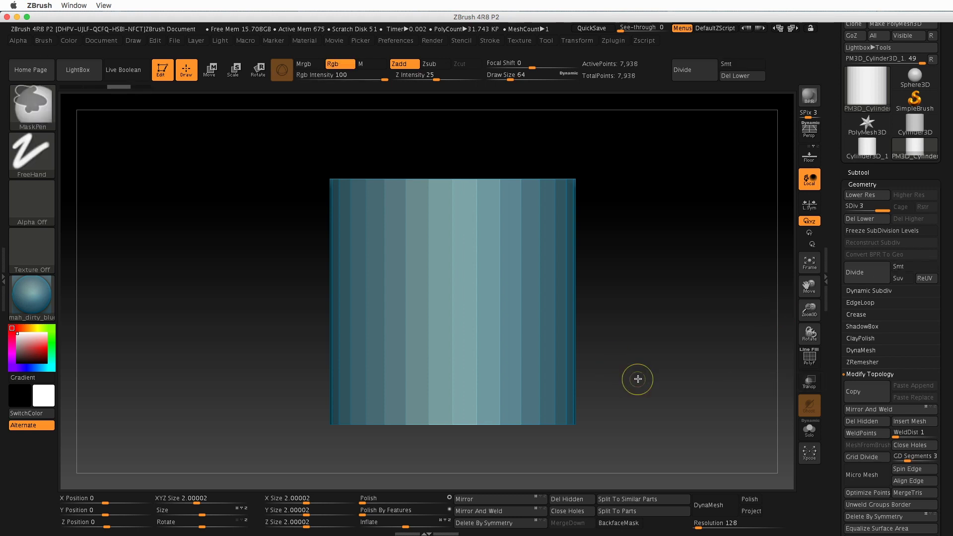
Step: Undo the unsmoothed subdivisions, and subdivide the cylinder to level 4 with Smt smoothing turned on
{"action": "key", "text": "shift+d"}
{"action": "mouse_move", "coordinate": [639, 379]}
{"action": "left_mouse_down", "text": "alt"}
{"action": "mouse_move", "coordinate": [651, 389]}
{"action": "mouse_move", "coordinate": [673, 384]}
{"action": "left_mouse_up", "text": "alt"}
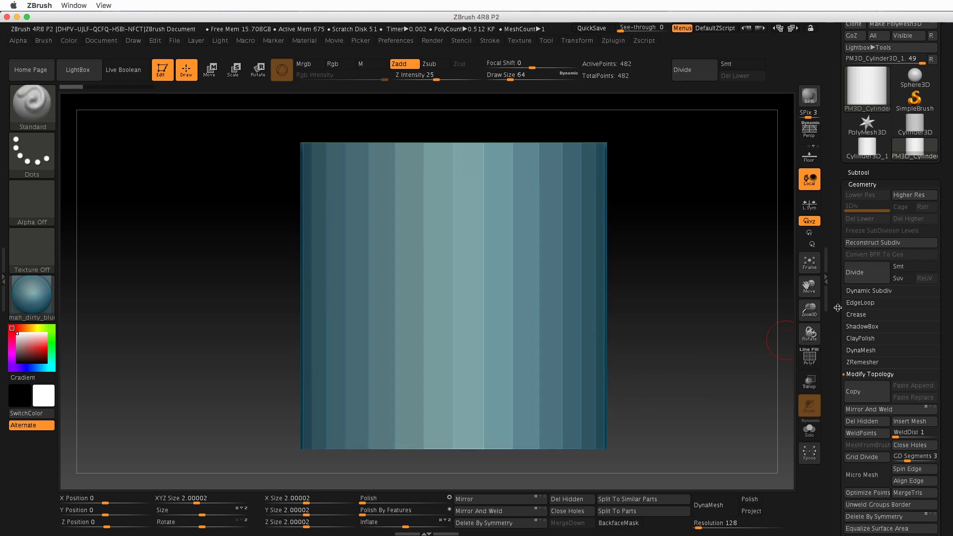
{"action": "left_click", "coordinate": [900, 266]}
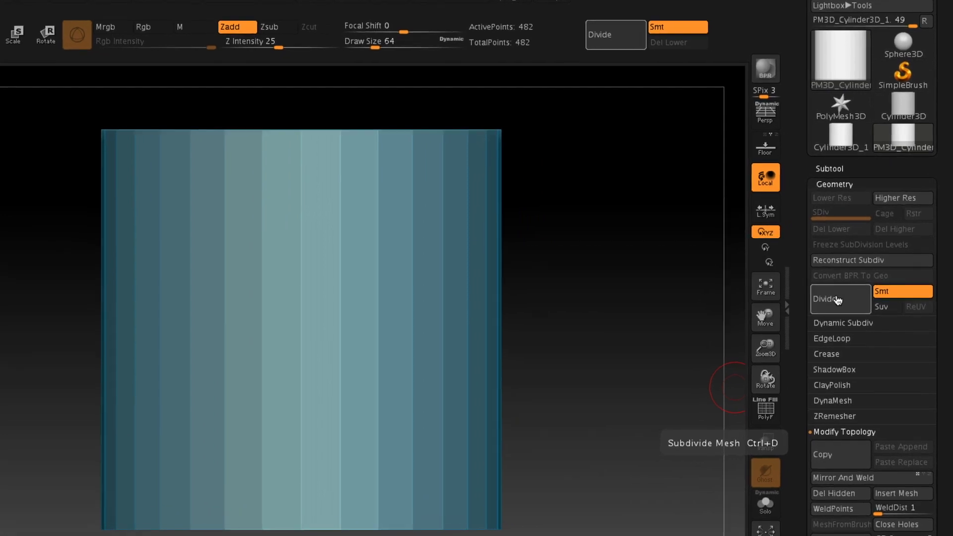
{"action": "left_click", "coordinate": [864, 272]}
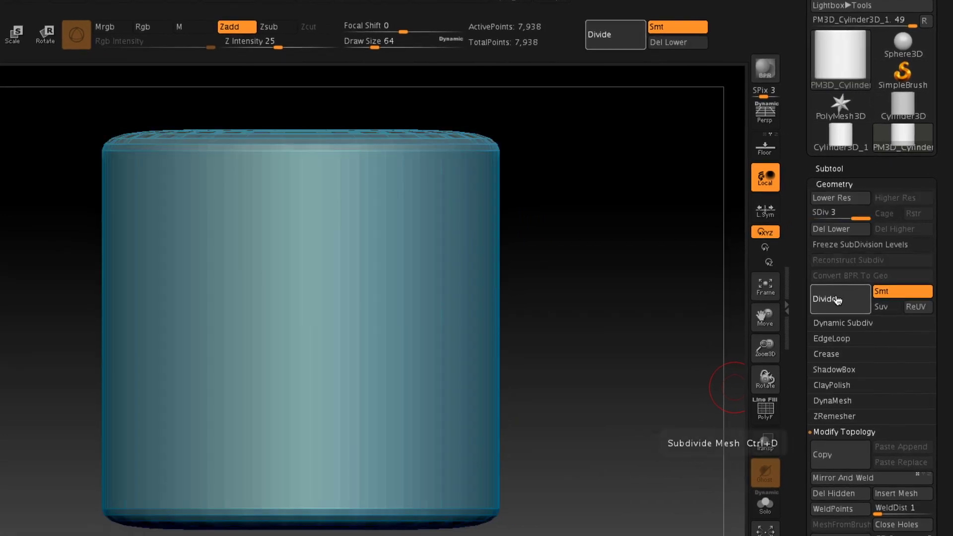
{"action": "left_click", "coordinate": [837, 299]}
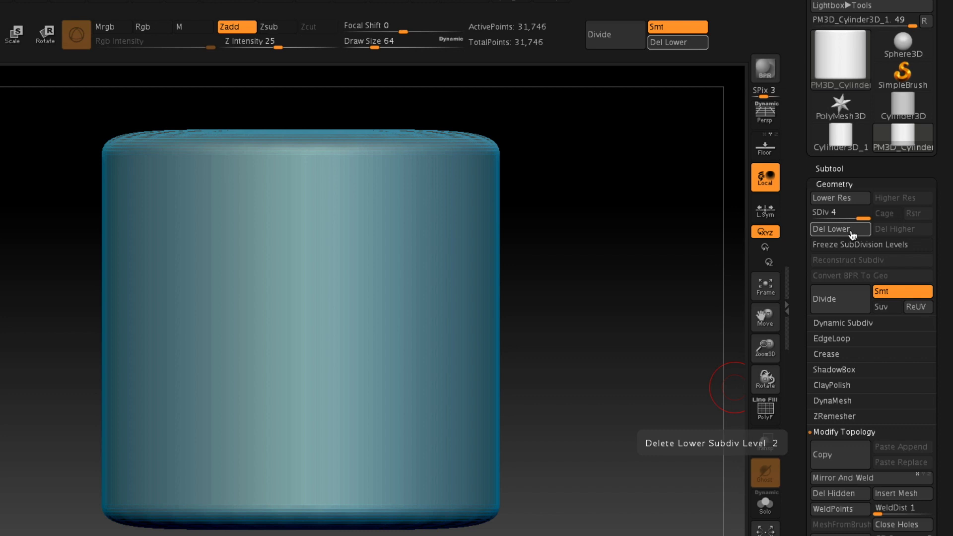
Step: Compare the cylinder's subdivision levels by stepping down to level 1 and back up to level 4
{"action": "left_click", "coordinate": [861, 218]}
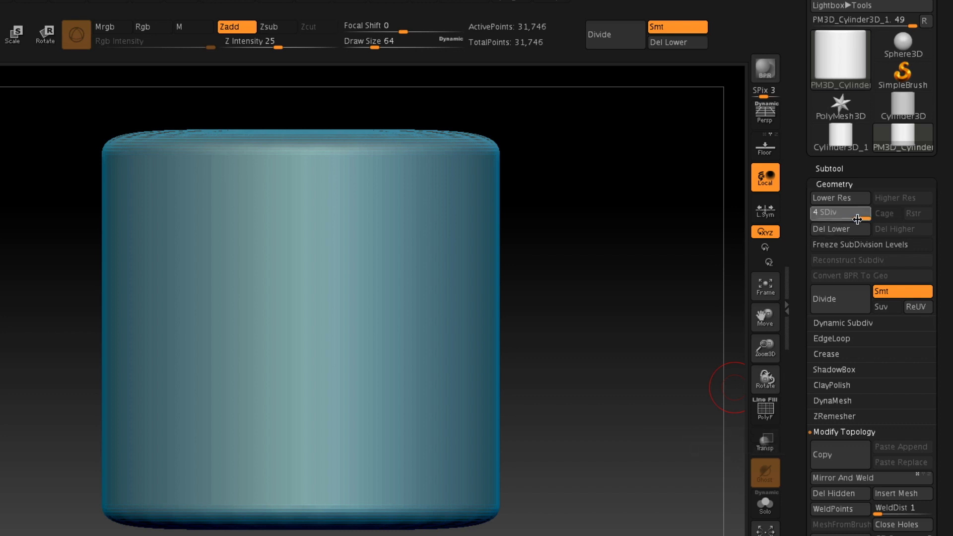
{"action": "left_click_drag", "start_coordinate": [863, 220], "coordinate": [818, 223]}
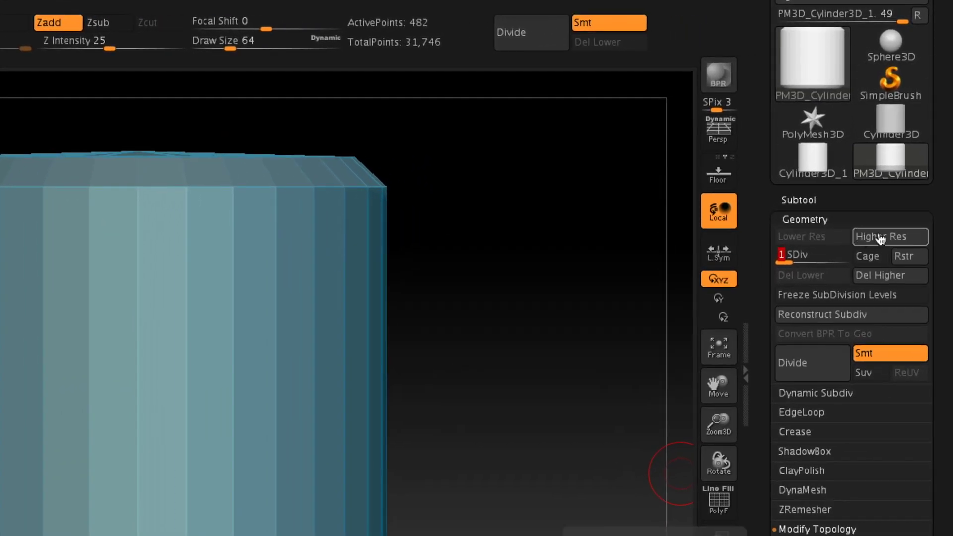
{"action": "left_click", "coordinate": [880, 239]}
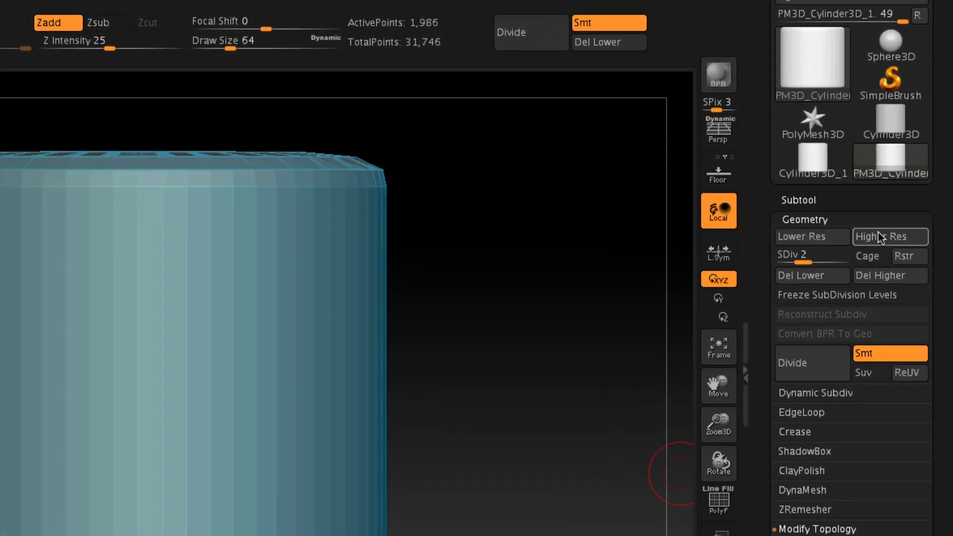
{"action": "left_click", "coordinate": [880, 238]}
{"action": "left_click", "coordinate": [819, 237]}
{"action": "left_click", "coordinate": [819, 237]}
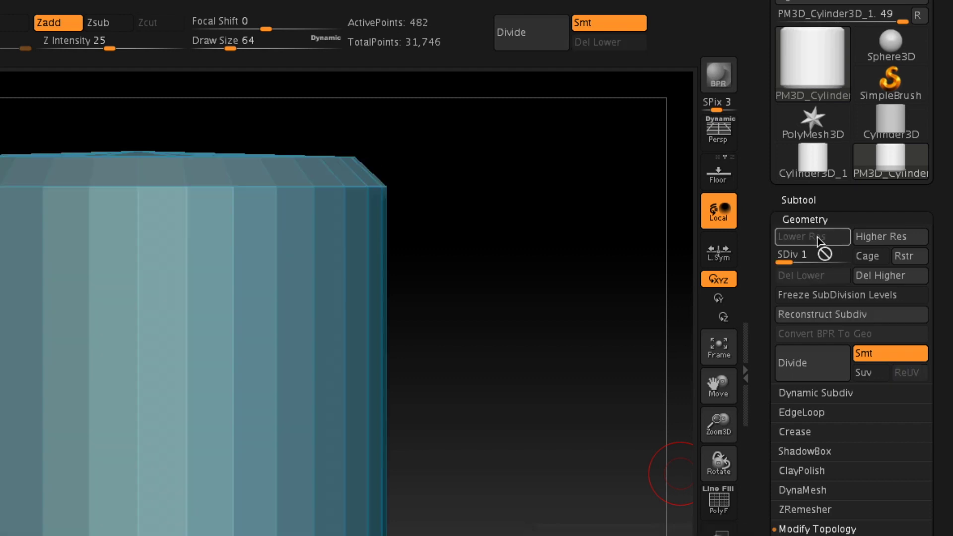
{"action": "left_click", "coordinate": [882, 235]}
{"action": "left_click", "coordinate": [882, 233]}
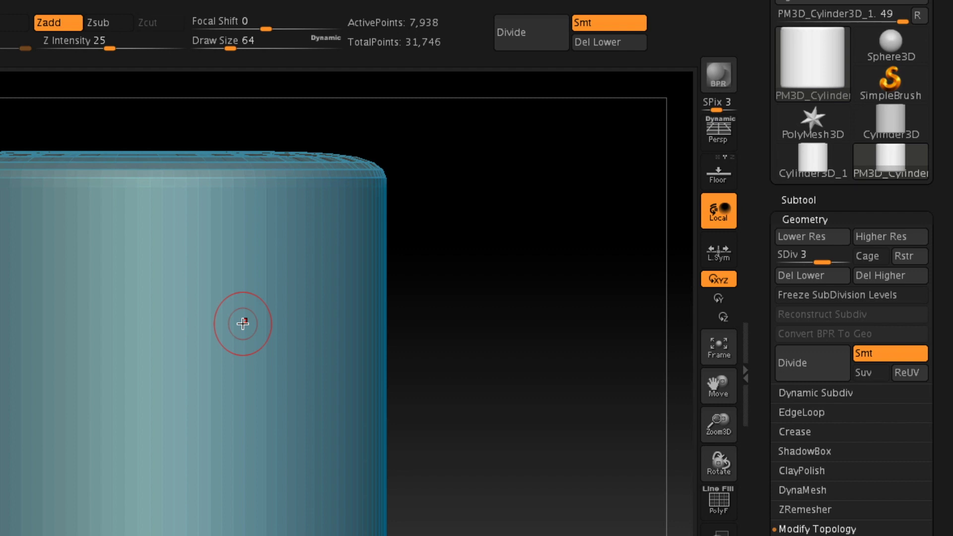
{"action": "left_click", "coordinate": [889, 238]}
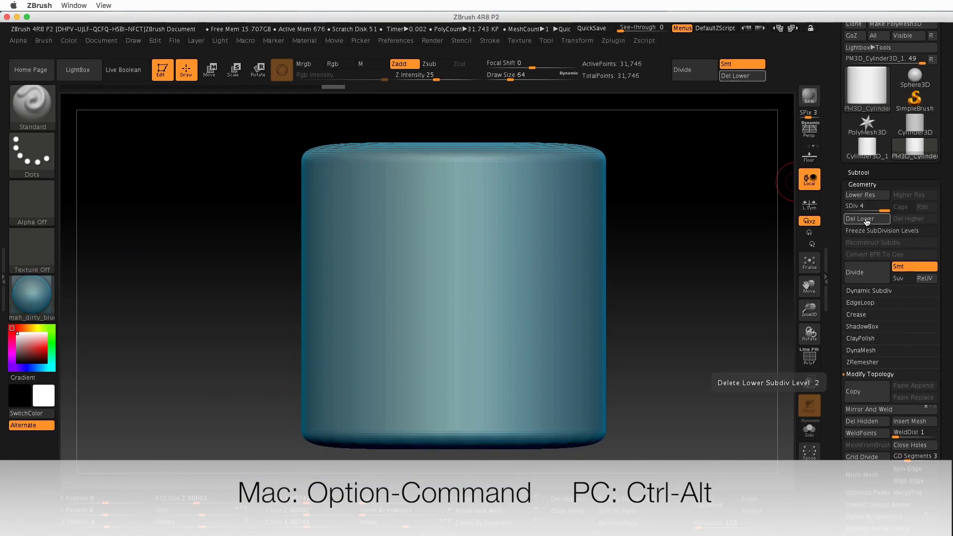
Step: Assign a custom hotkey to Del Lower, trying 2 and then 1, and delete the cylinder's lower subdivision levels
{"action": "key", "text": "alt+super"}
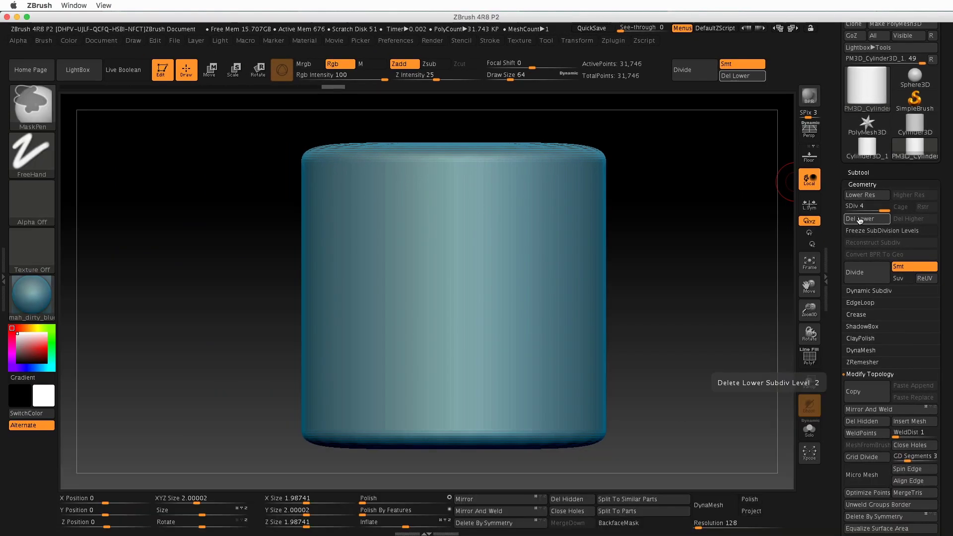
{"action": "left_click", "coordinate": [862, 219], "text": "alt+super"}
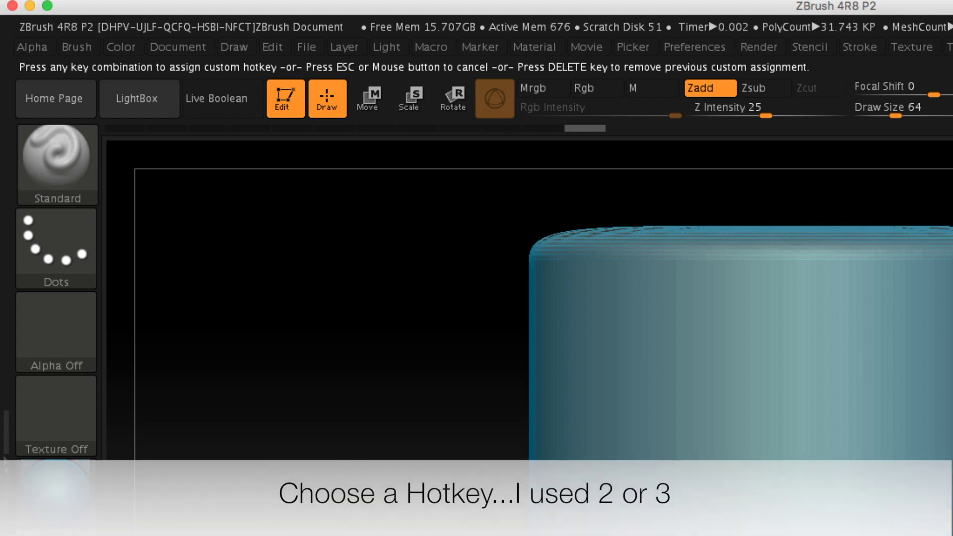
{"action": "key", "text": "2"}
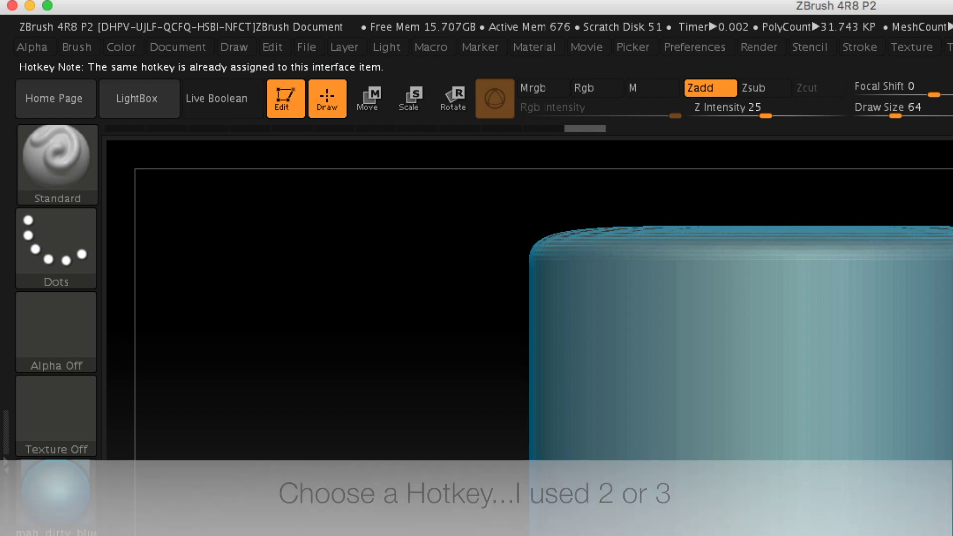
{"action": "key", "text": "ctrl+alt"}
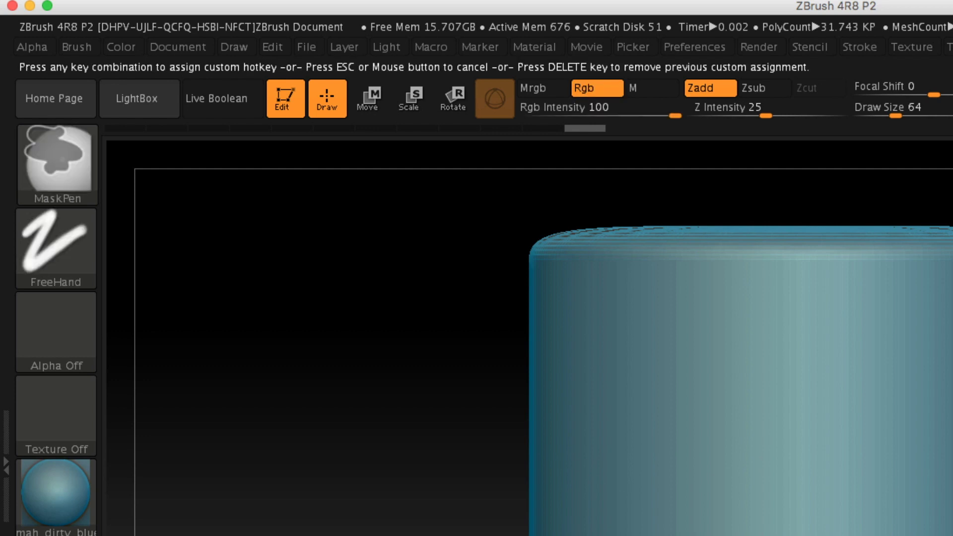
{"action": "key", "text": "1"}
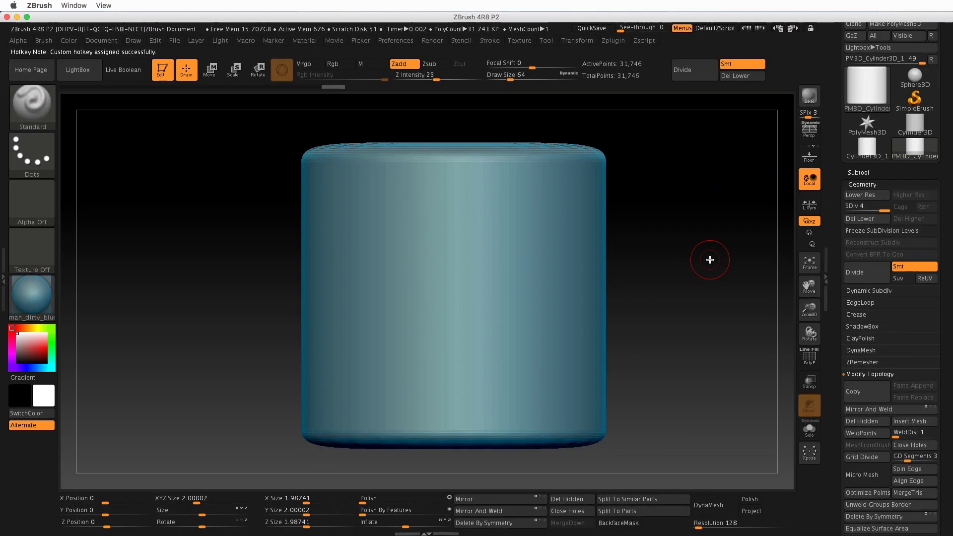
{"action": "key", "text": "1"}
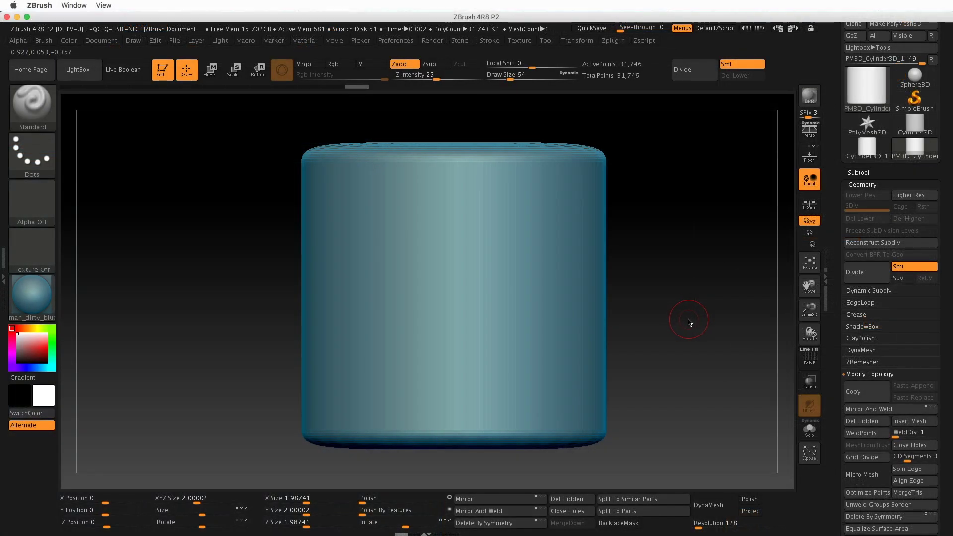
{"action": "mouse_move", "coordinate": [686, 323]}
{"action": "left_mouse_down"}
{"action": "mouse_move", "coordinate": [679, 327]}
{"action": "mouse_move", "coordinate": [681, 311]}
{"action": "left_mouse_up"}
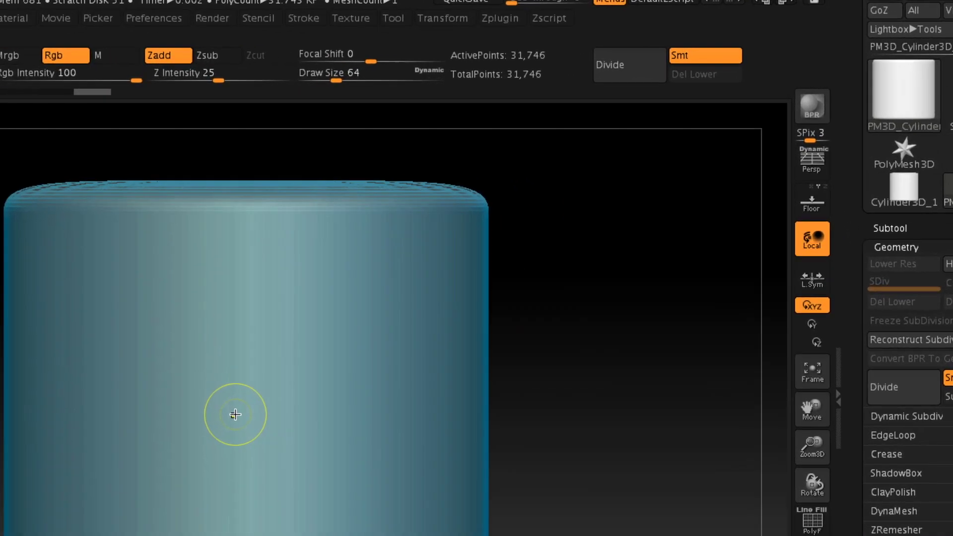
Step: Quit ZBrush without saving the project, but save the changes to the startup Hotkeys file
{"action": "key", "text": "super+q"}
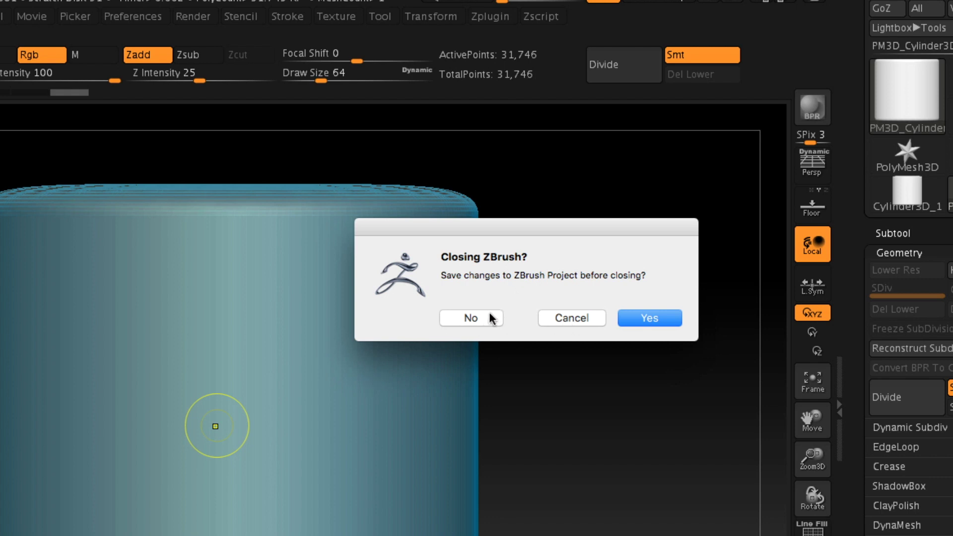
{"action": "left_click", "coordinate": [492, 318]}
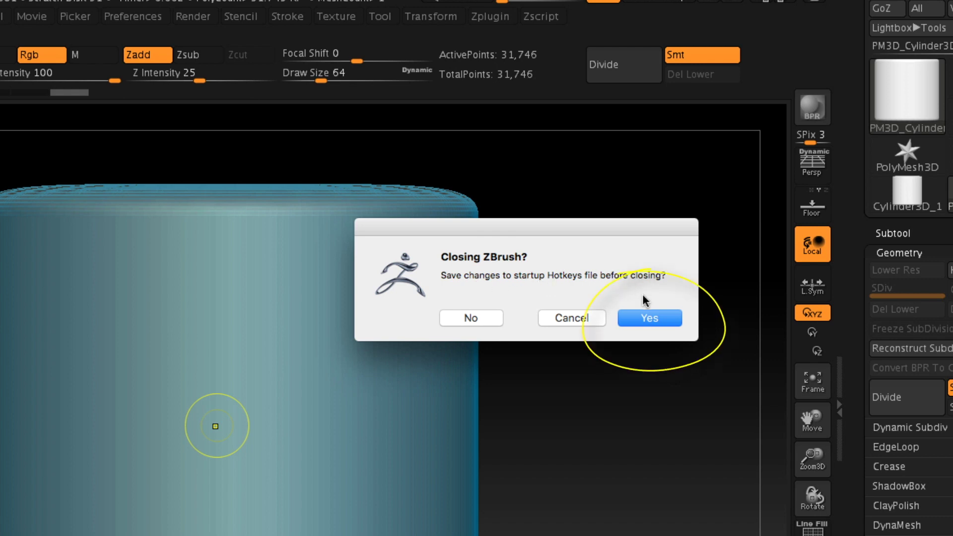
{"action": "left_click", "coordinate": [642, 320]}
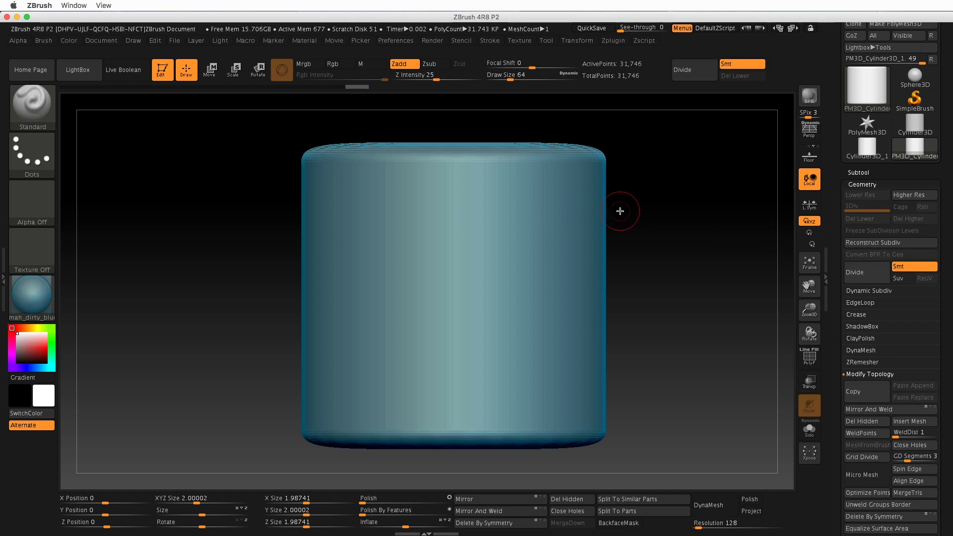
{"action": "mouse_move", "coordinate": [628, 207]}
{"action": "left_mouse_down"}
{"action": "mouse_move", "coordinate": [617, 213]}
{"action": "mouse_move", "coordinate": [640, 198]}
{"action": "left_mouse_up"}
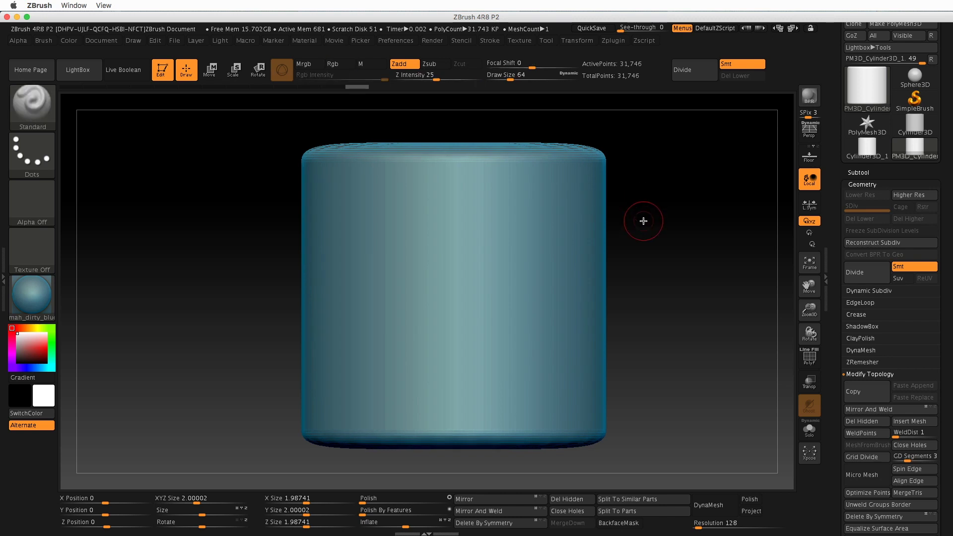